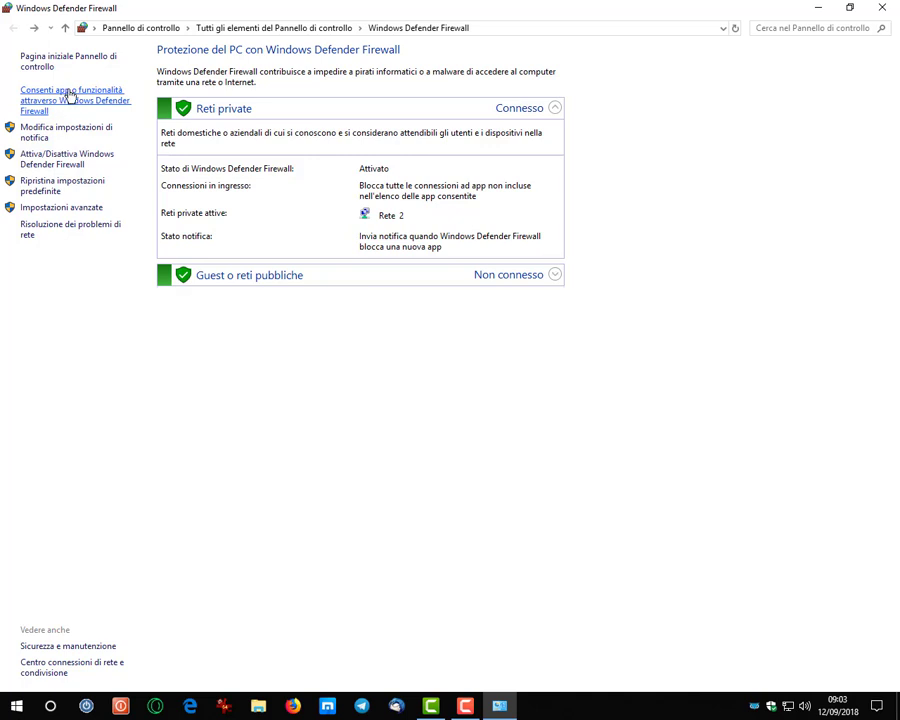
- Make the list of allowed apps editable and switch the Microsoft.Messaging entry's public network access off and back on
{"action": "left_click", "coordinate": [70, 96]}
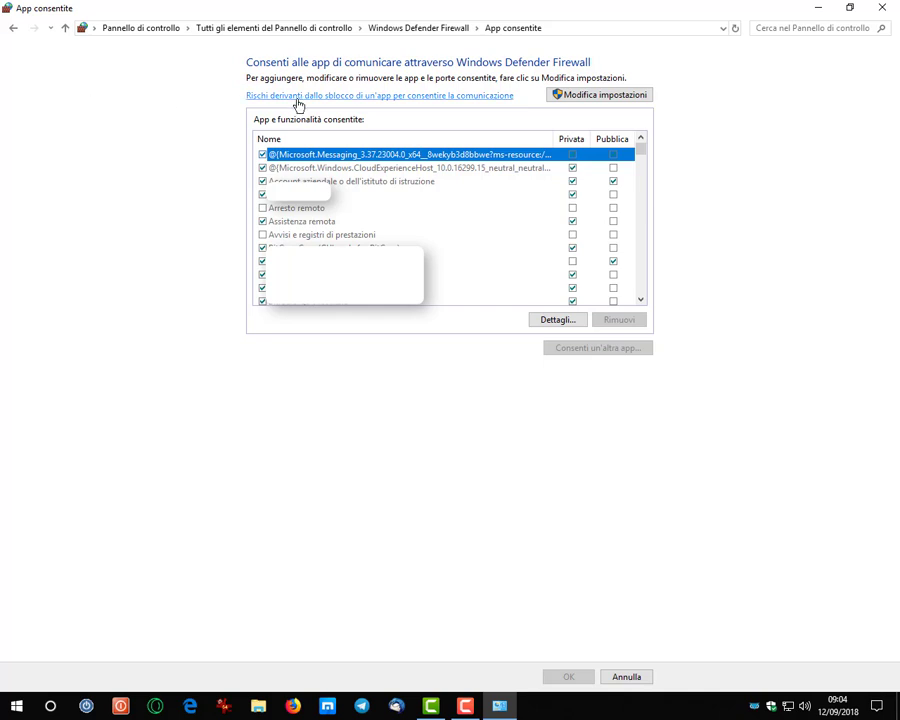
{"action": "left_click", "coordinate": [583, 100]}
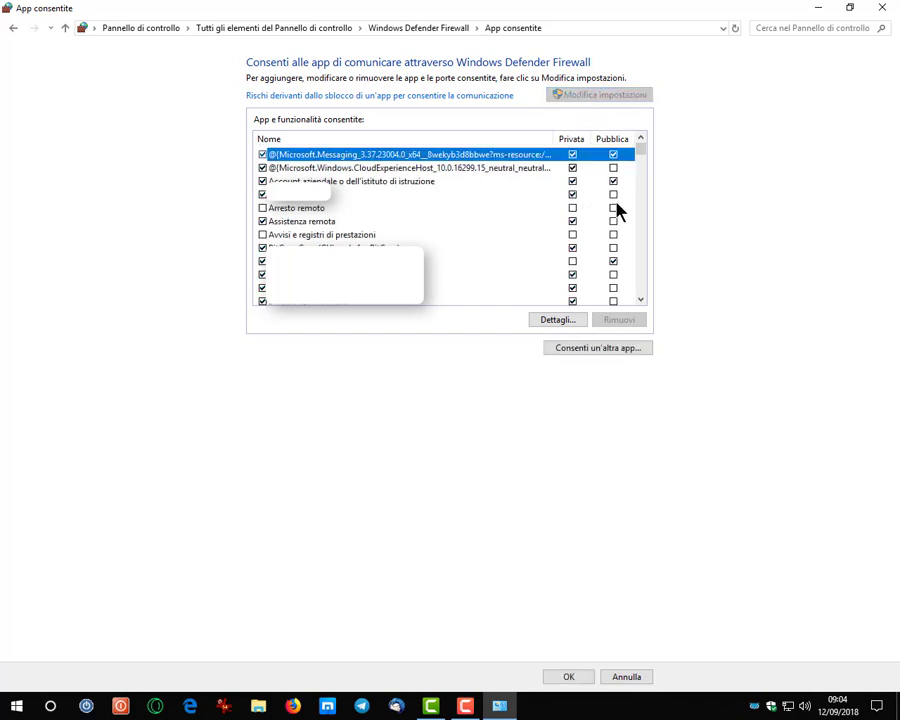
{"action": "left_click", "coordinate": [572, 210]}
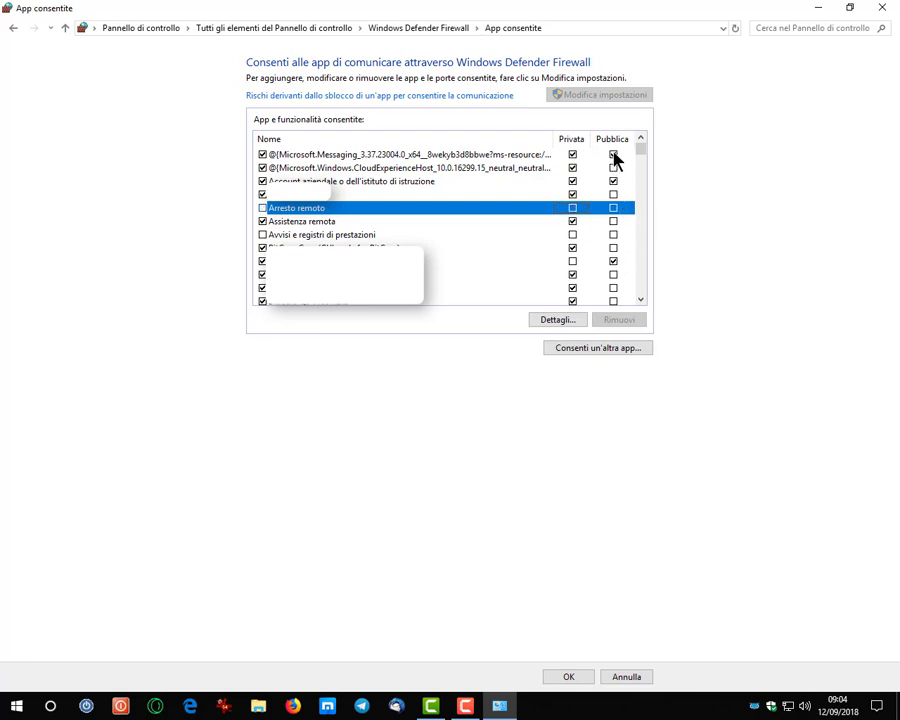
{"action": "left_click", "coordinate": [614, 156]}
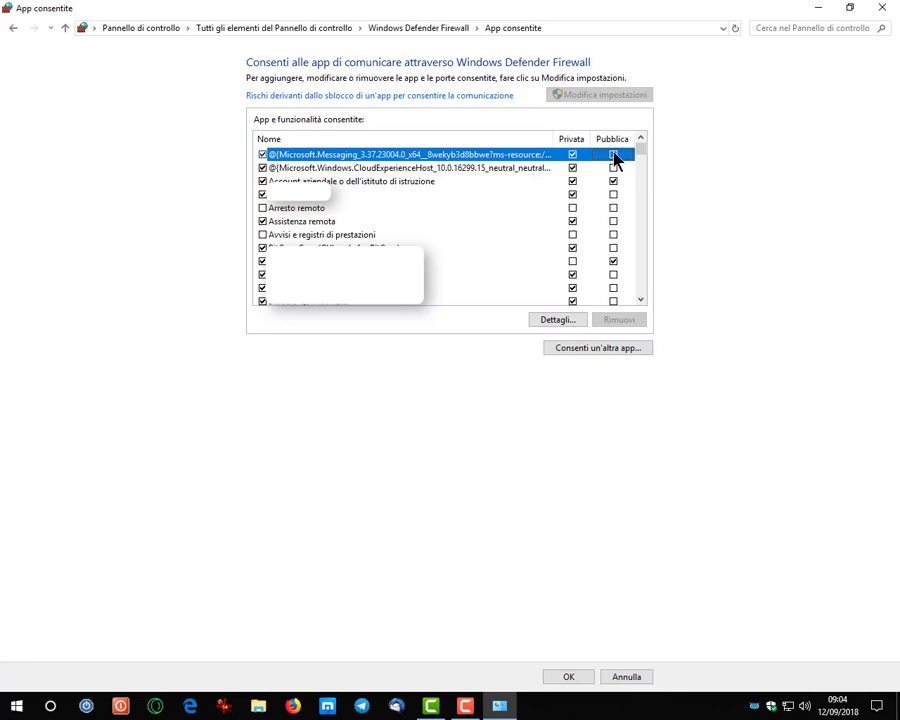
{"action": "left_click", "coordinate": [613, 155]}
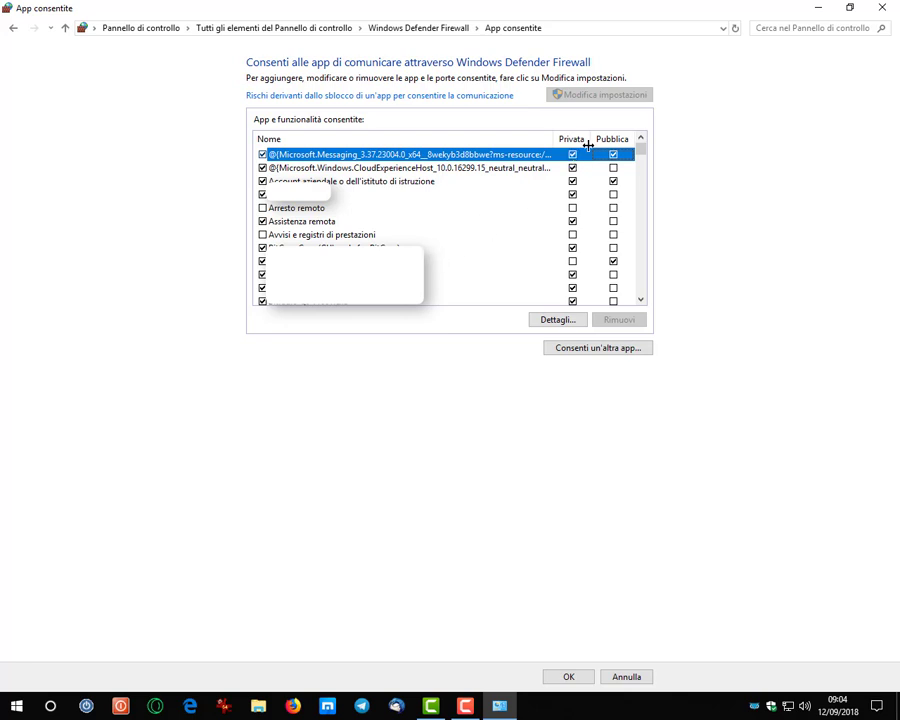
- View the dialog for allowing another app, cancel it and return to the firewall overview
{"action": "left_click", "coordinate": [603, 352]}
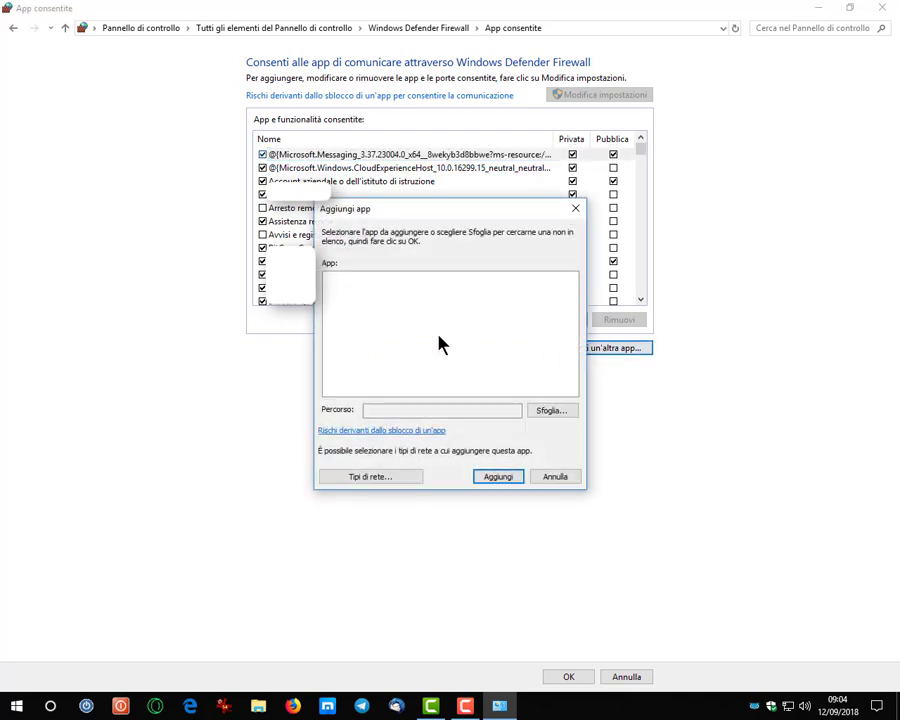
{"action": "left_click", "coordinate": [555, 477]}
{"action": "left_click", "coordinate": [13, 28]}
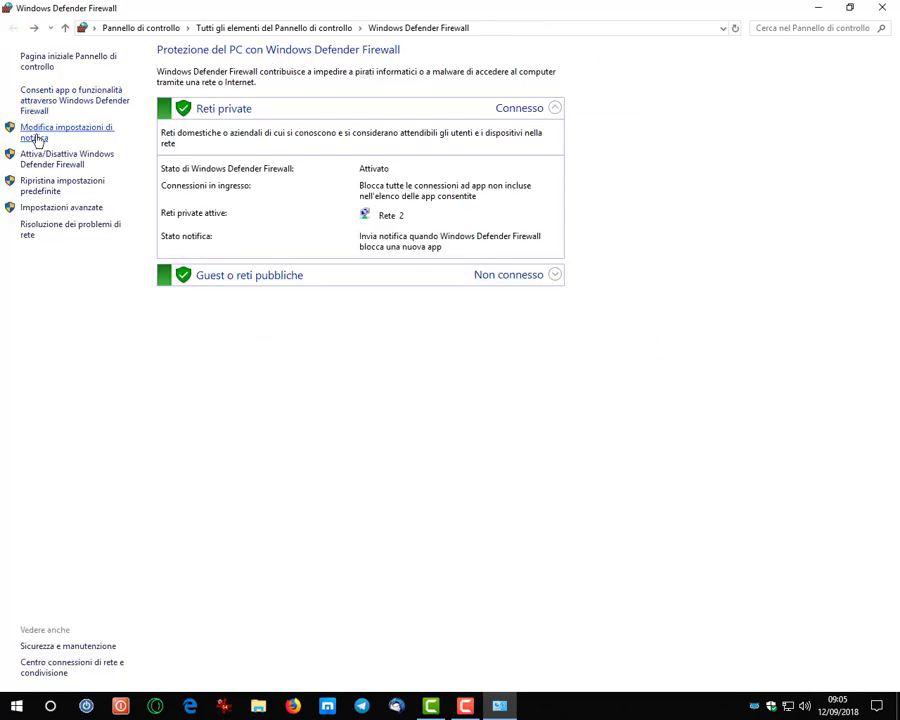
- Try disabling Windows Defender Firewall for the private and public networks, and re-enable it for both
{"action": "left_click", "coordinate": [37, 138]}
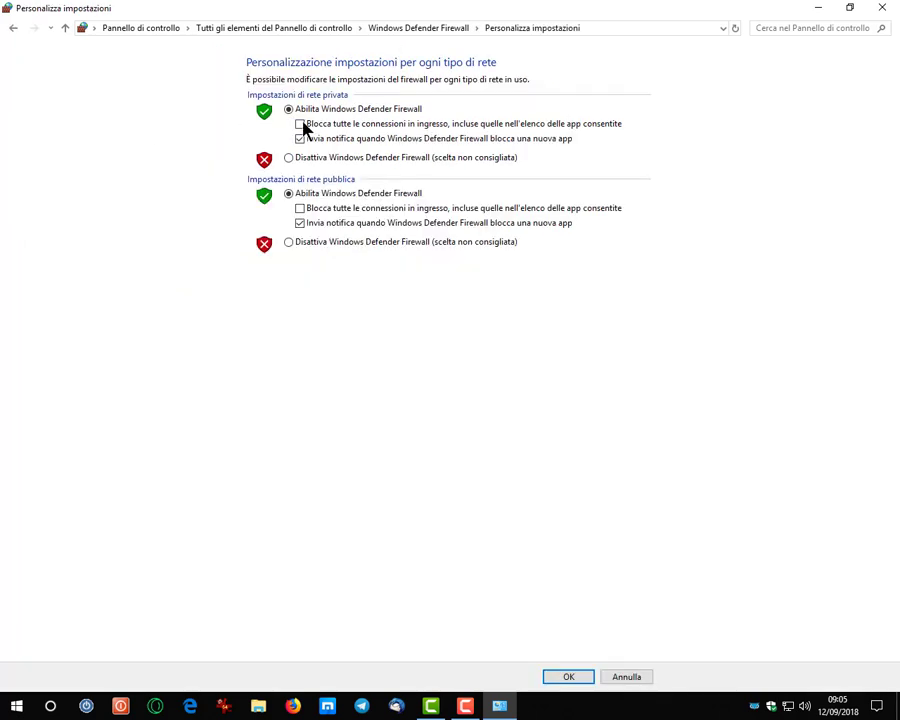
{"action": "left_click", "coordinate": [289, 158]}
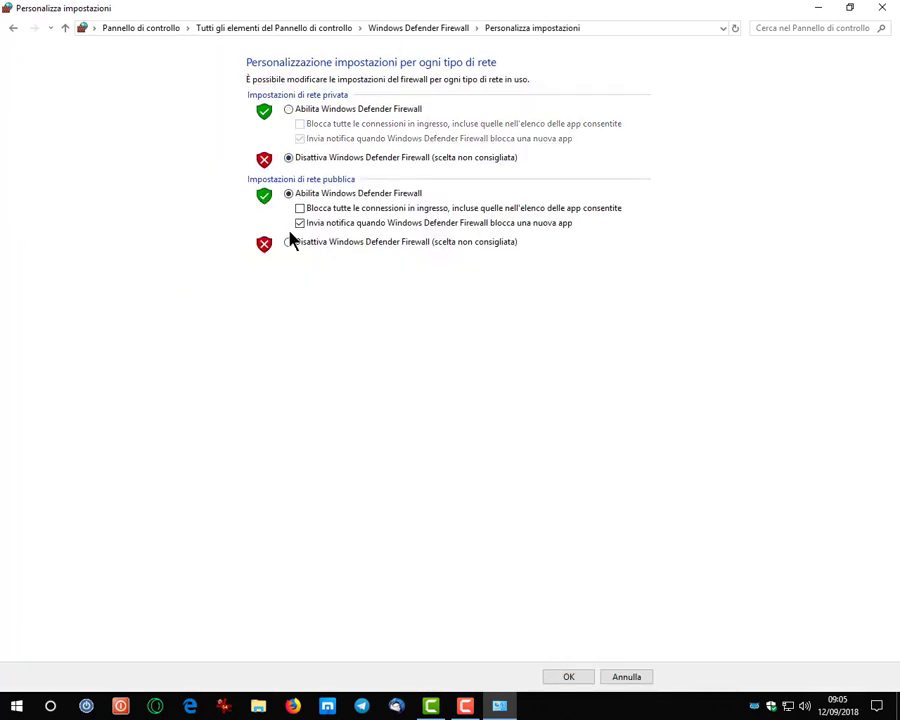
{"action": "left_click", "coordinate": [289, 243]}
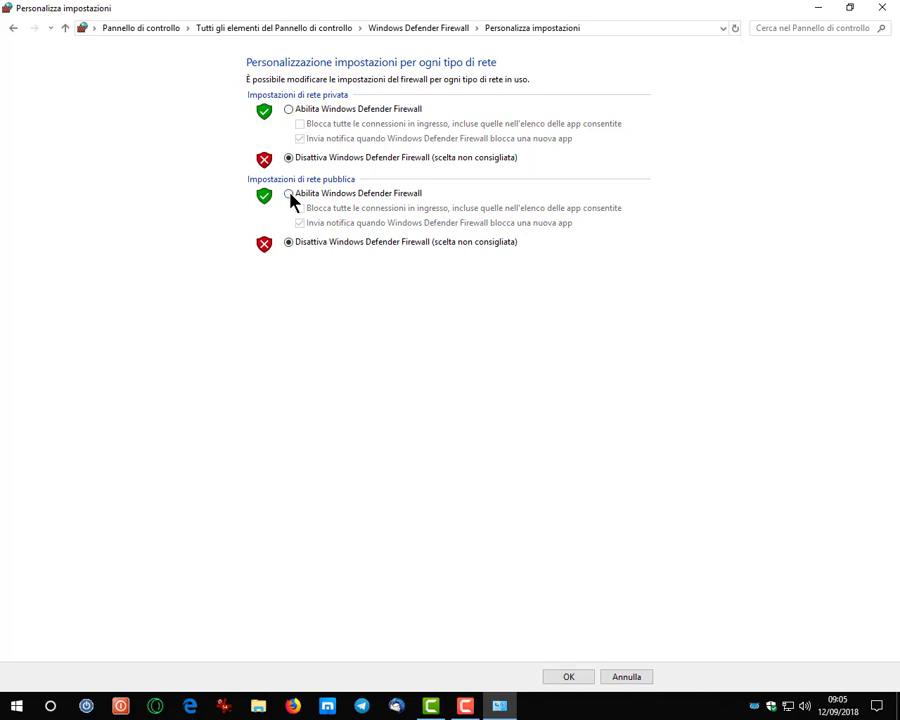
{"action": "left_click", "coordinate": [290, 196]}
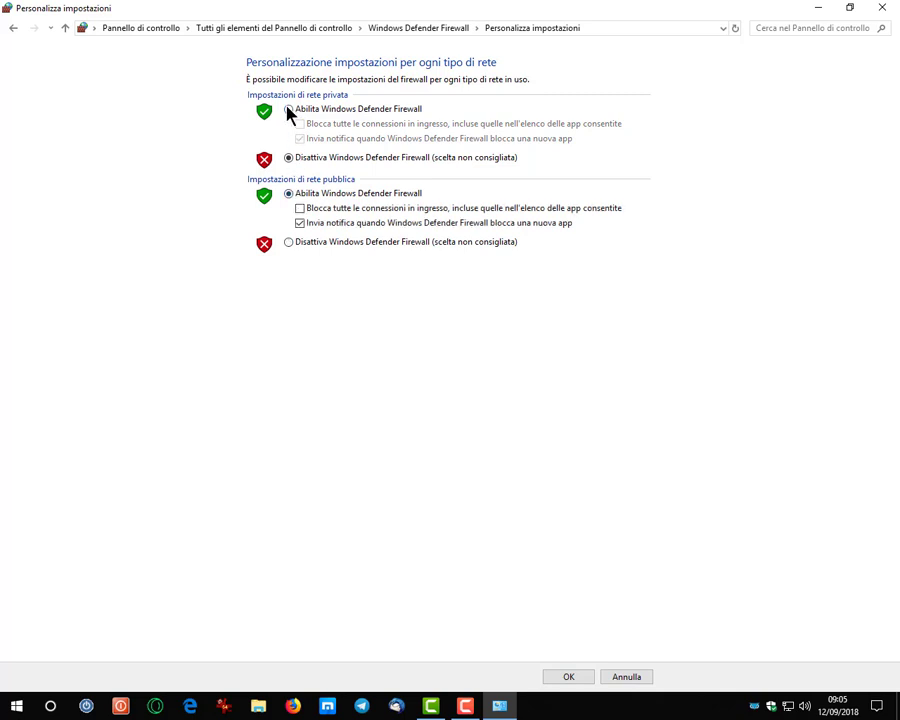
{"action": "left_click", "coordinate": [288, 110]}
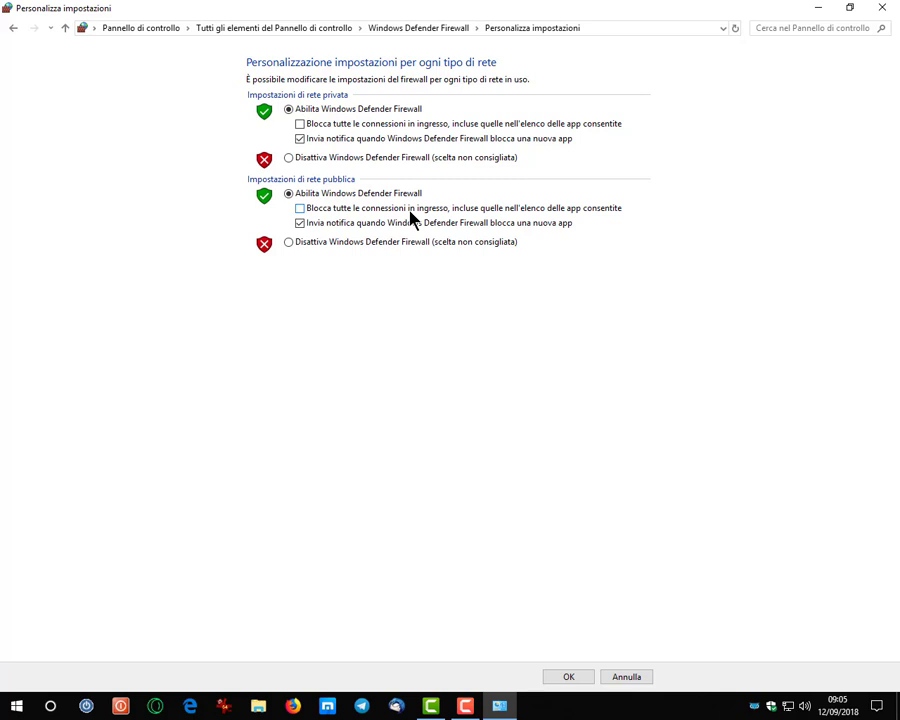
- Switch the private network's blocked-app notification off and back on, and return to the overview without saving
{"action": "left_click", "coordinate": [302, 140]}
{"action": "left_click", "coordinate": [302, 143]}
{"action": "left_click", "coordinate": [13, 30]}
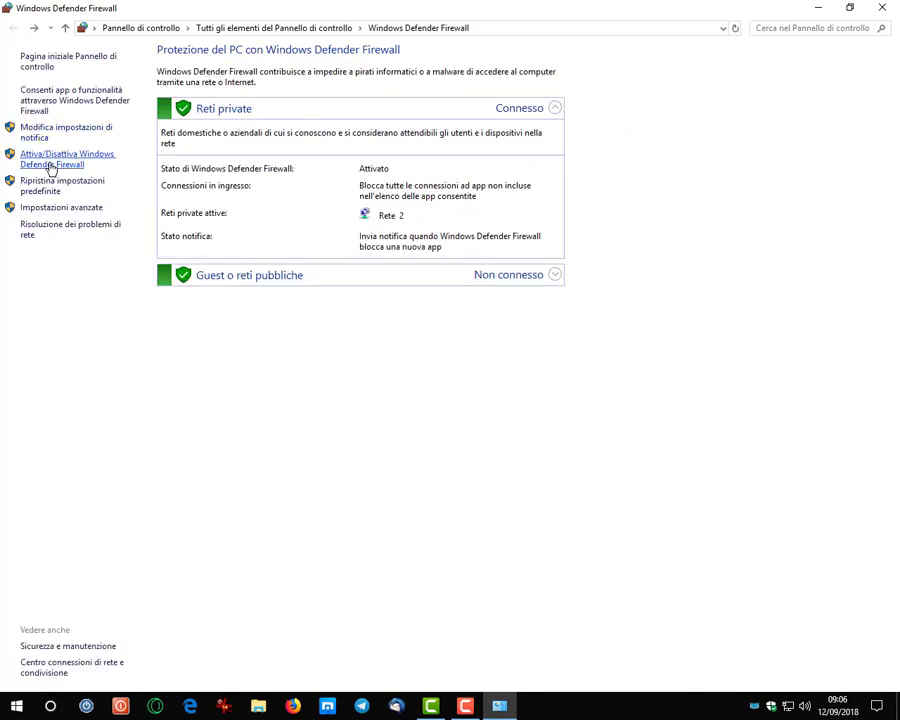
- View the page for turning the firewall on or off and the page for restoring defaults, returning to the overview
{"action": "left_click", "coordinate": [50, 166]}
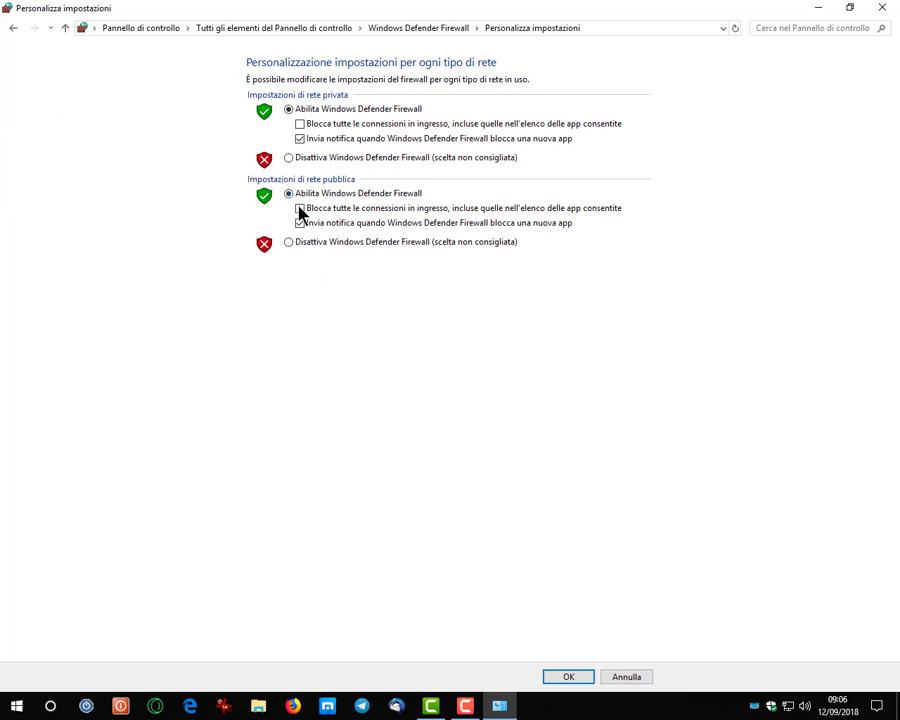
{"action": "left_click", "coordinate": [14, 28]}
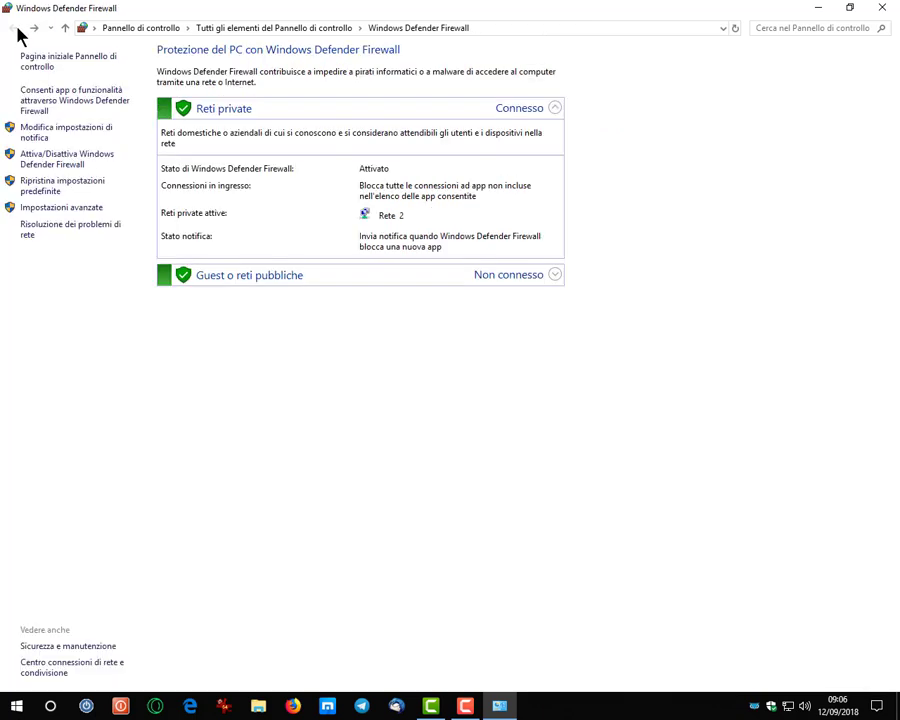
{"action": "left_click", "coordinate": [45, 190]}
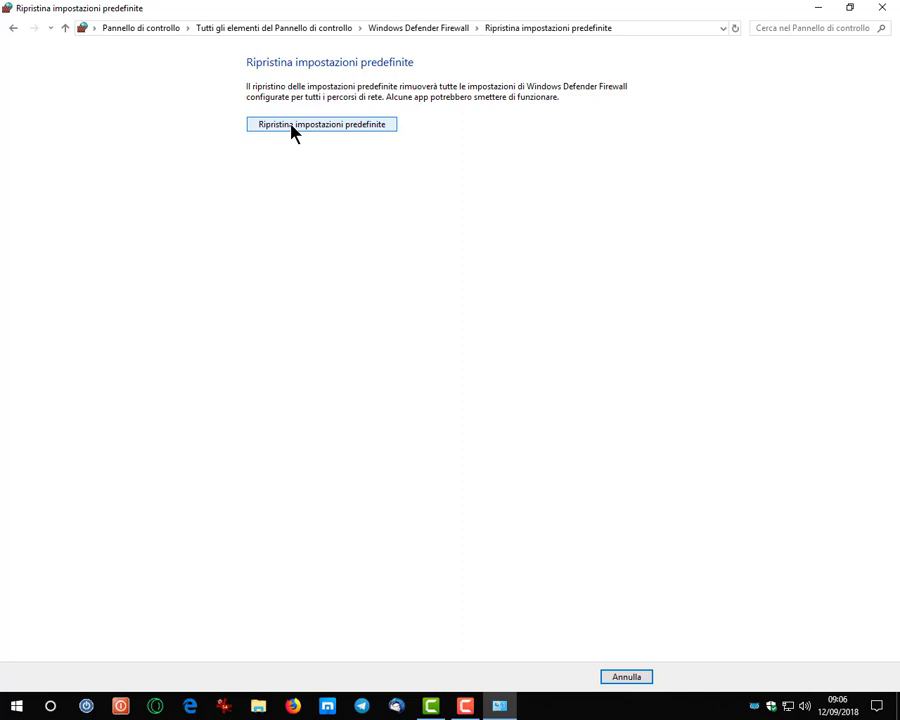
{"action": "left_click", "coordinate": [12, 30]}
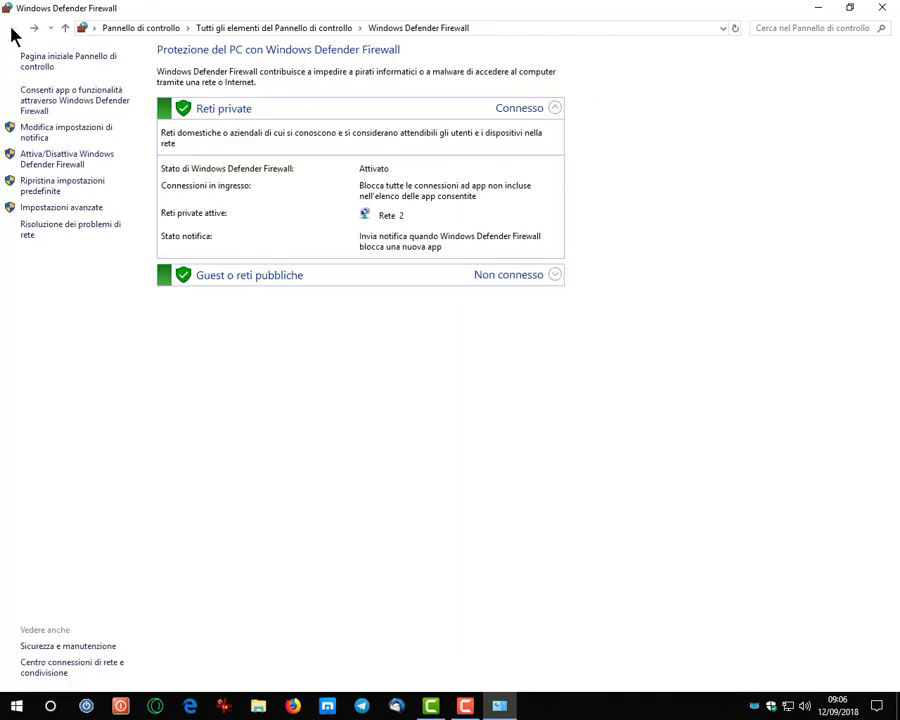
- Open the advanced firewall settings in a maximized window and display the inbound rules after viewing the outbound rules
{"action": "left_click", "coordinate": [54, 209]}
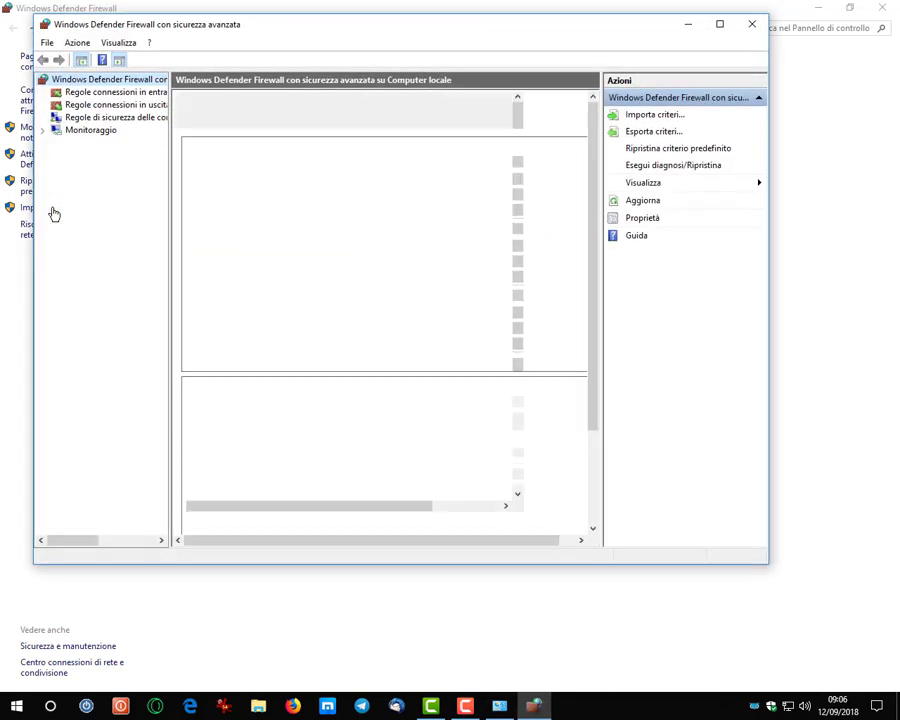
{"action": "left_click", "coordinate": [719, 23]}
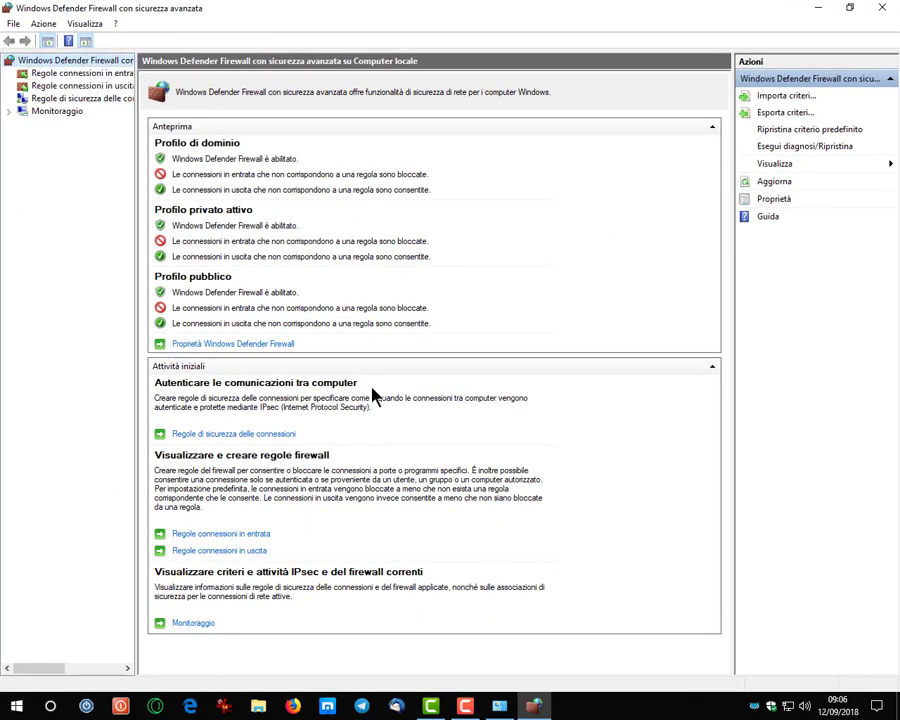
{"action": "left_click", "coordinate": [80, 73]}
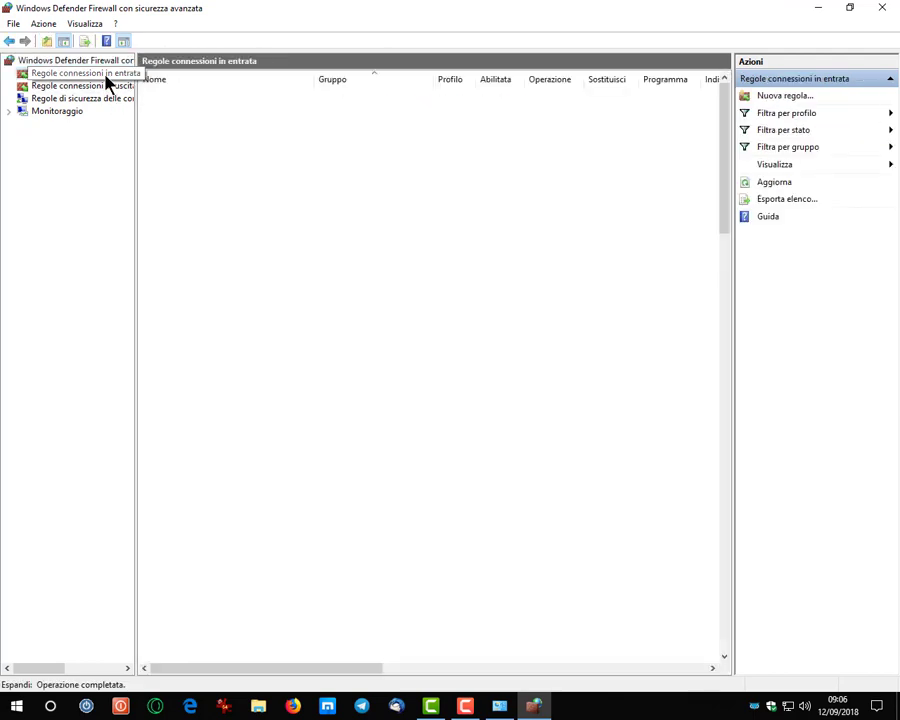
{"action": "left_click", "coordinate": [100, 86]}
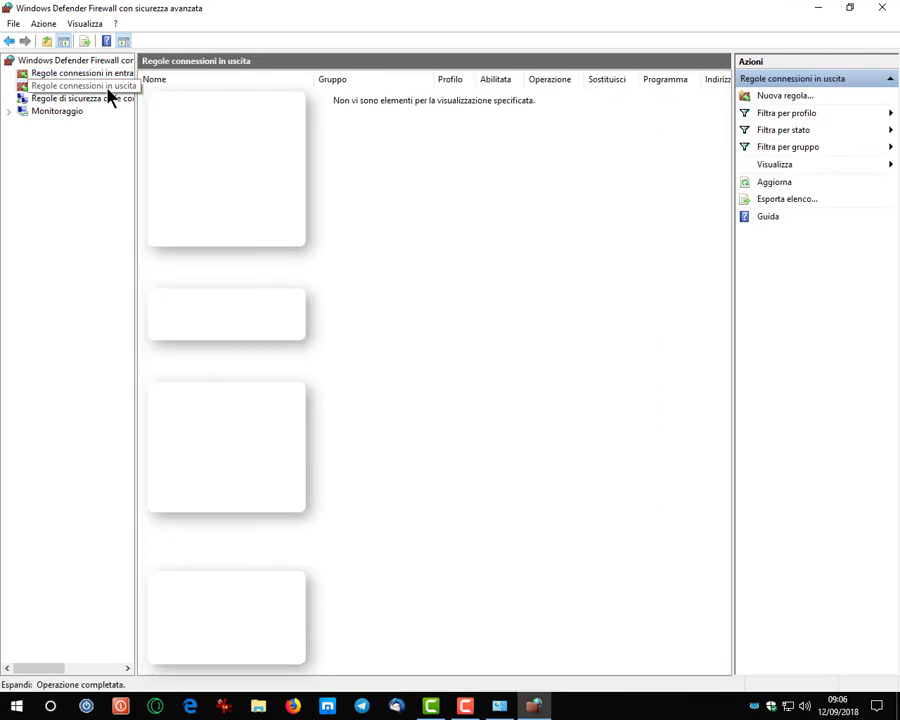
{"action": "left_click", "coordinate": [107, 77]}
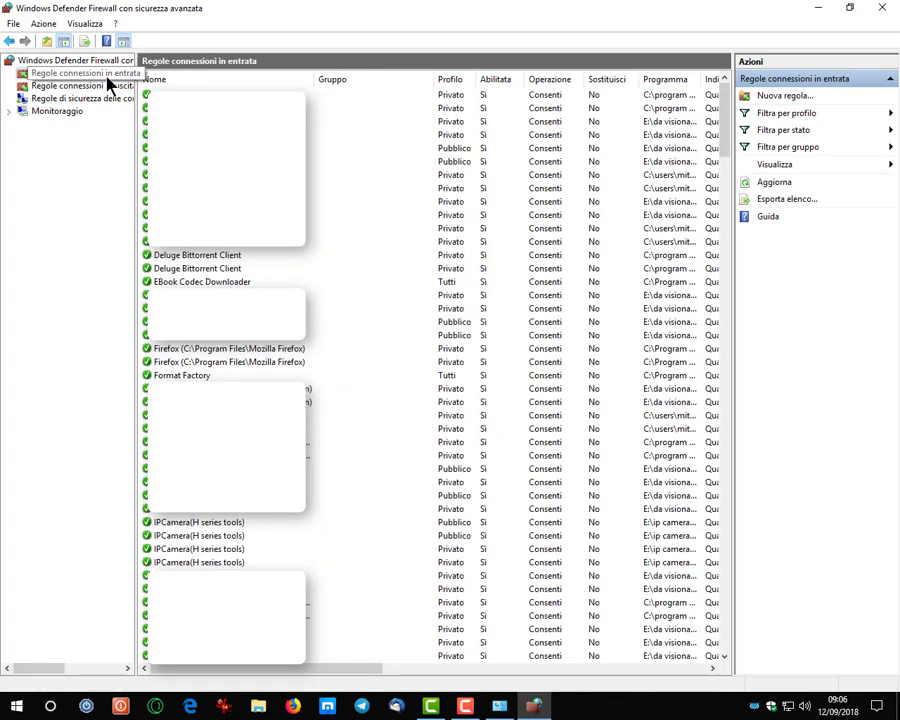
- Start a new inbound rule of type Porta that applies to TCP on the specific local port 4662
{"action": "left_click", "coordinate": [812, 101]}
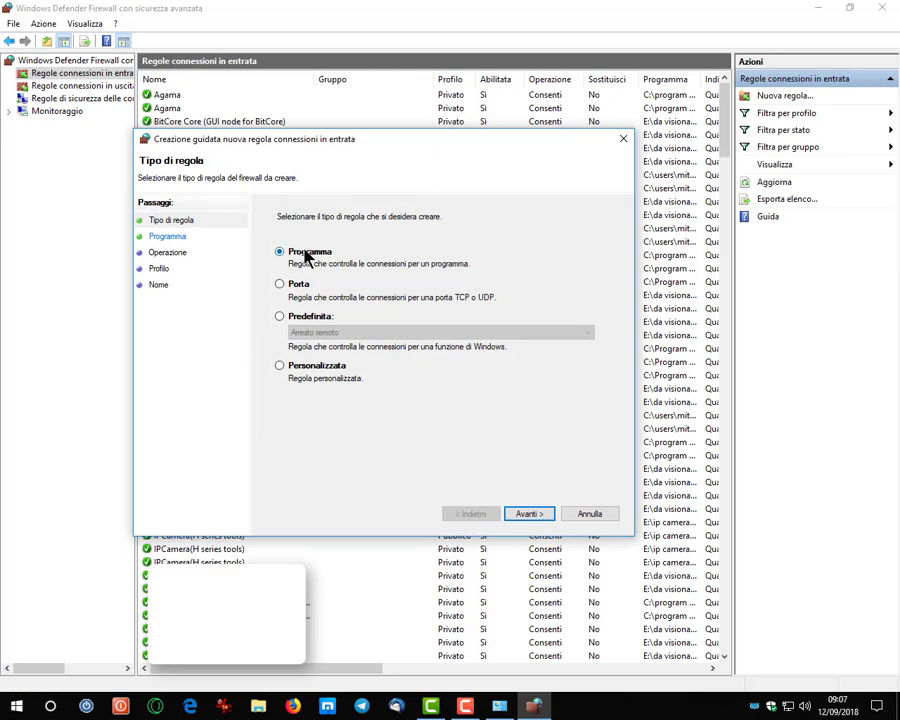
{"action": "left_click", "coordinate": [280, 285]}
{"action": "left_click", "coordinate": [530, 514]}
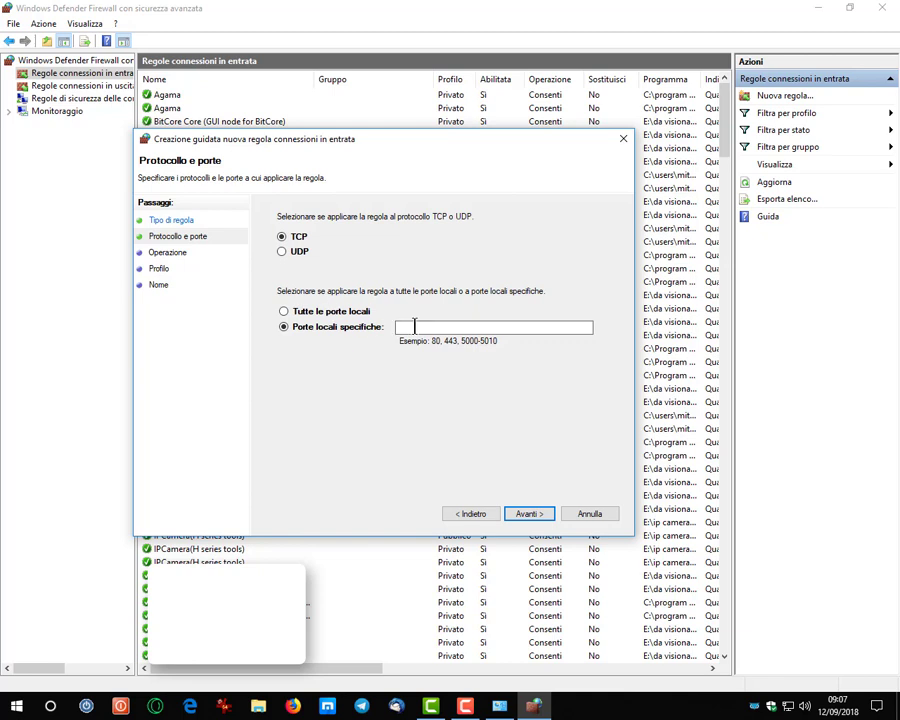
{"action": "type", "text": "4662"}
{"action": "left_click", "coordinate": [527, 514]}
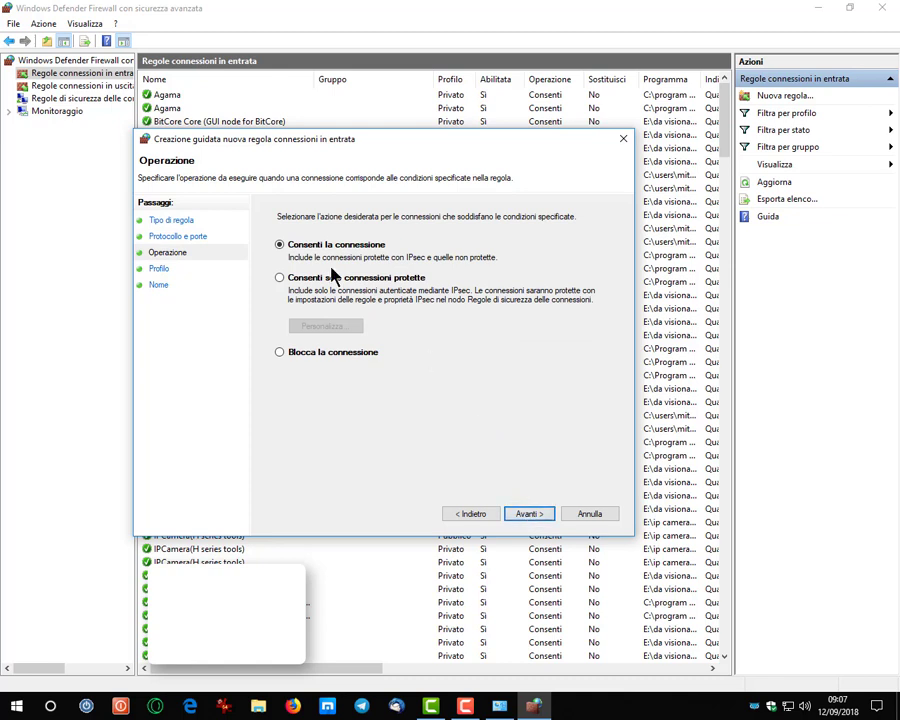
- Set the new rule's action to Consenti la connessione after trying the blocking and protected-only options
{"action": "left_click", "coordinate": [289, 348]}
{"action": "left_click", "coordinate": [282, 280]}
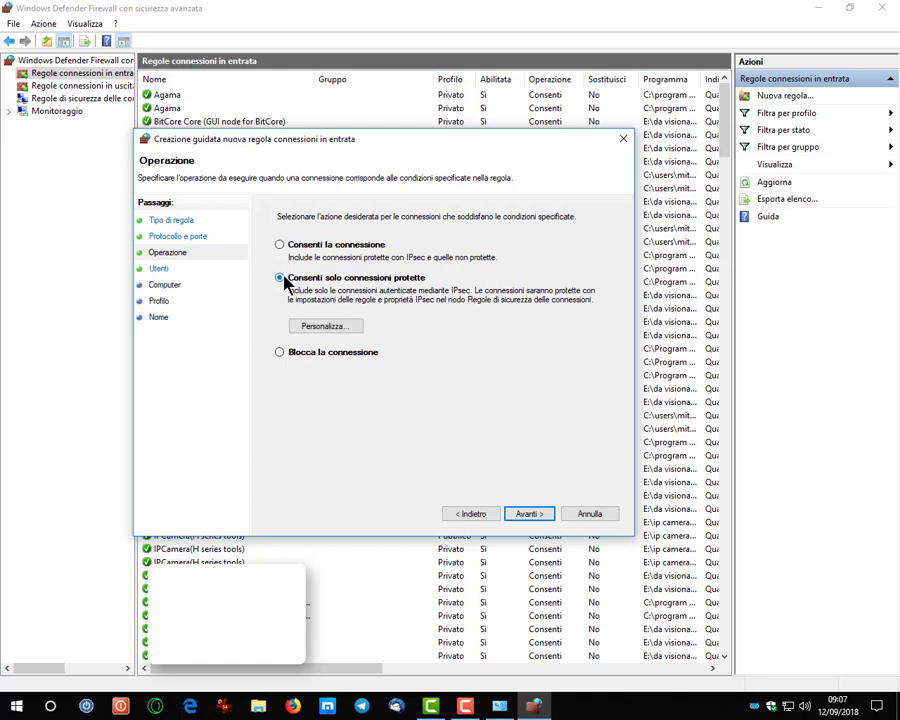
{"action": "left_click", "coordinate": [280, 245]}
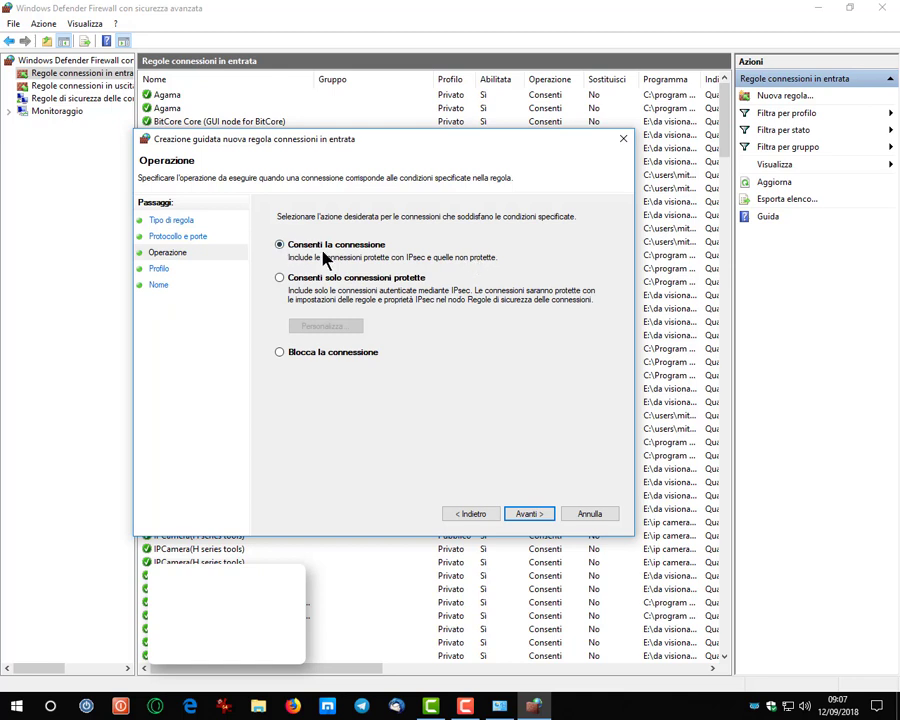
{"action": "left_click", "coordinate": [530, 516]}
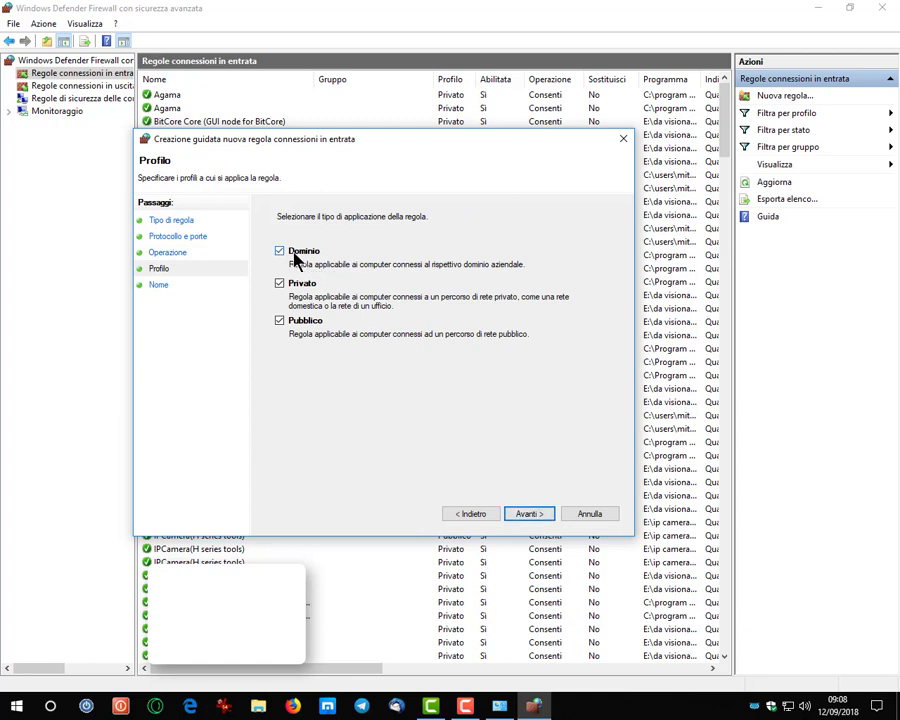
- Restrict the new rule to the Privato profile by excluding Pubblico and Dominio
{"action": "left_click", "coordinate": [280, 322]}
{"action": "left_click", "coordinate": [280, 252]}
{"action": "left_click", "coordinate": [529, 516]}
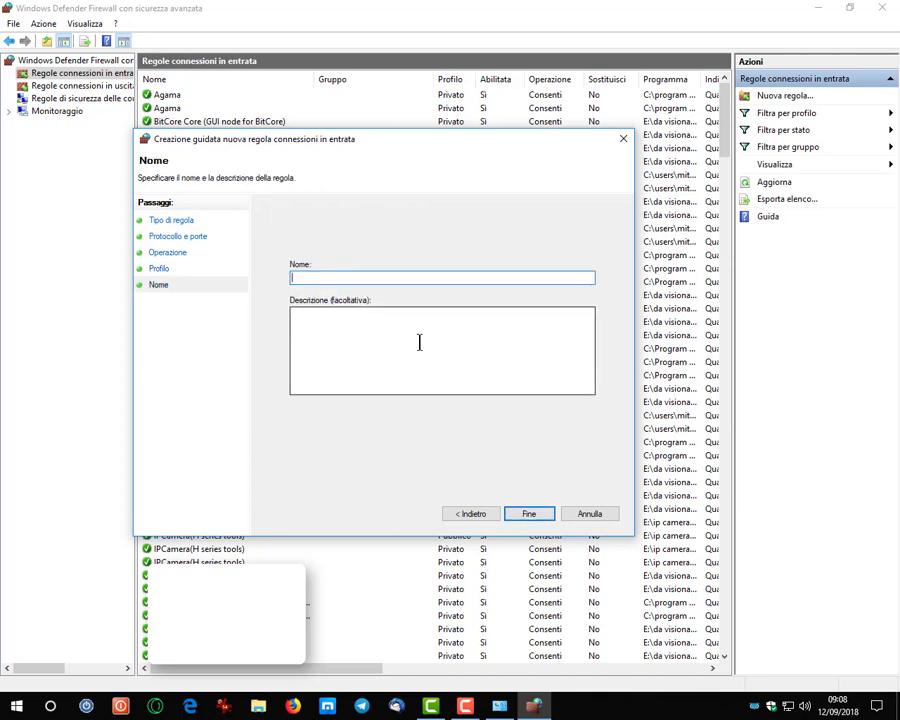
- Name the rule "Apertura porta", describe it as "apertura porta 4662" and finish creating it
{"action": "type", "text": "Apertura porta"}
{"action": "left_click", "coordinate": [377, 327]}
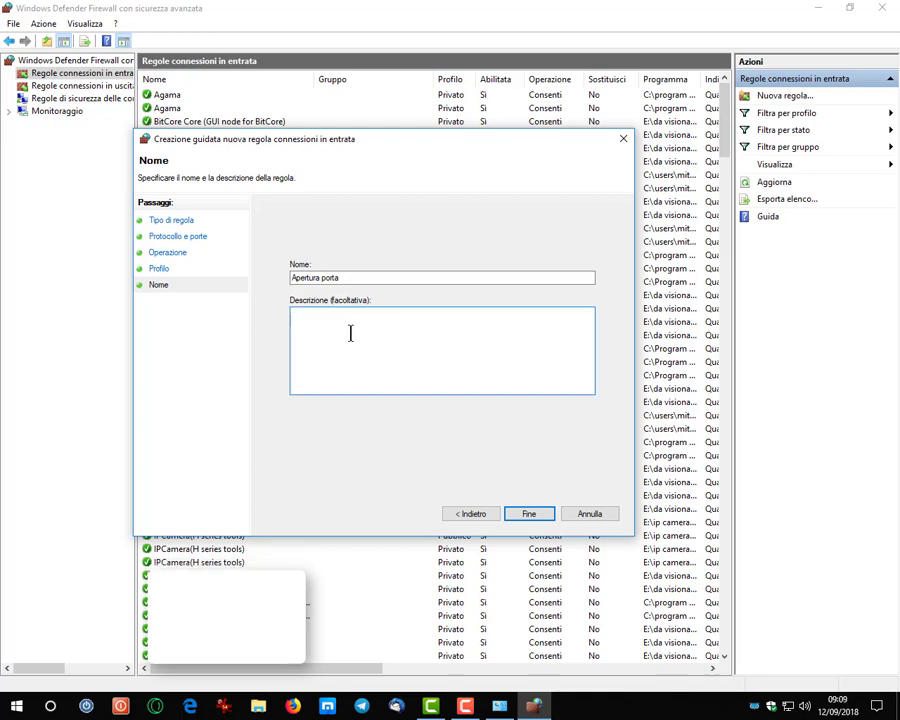
{"action": "type", "text": "ape"}
{"action": "type", "text": "rti"}
{"action": "type", "text": "ura porta 466"}
{"action": "type", "text": "2"}
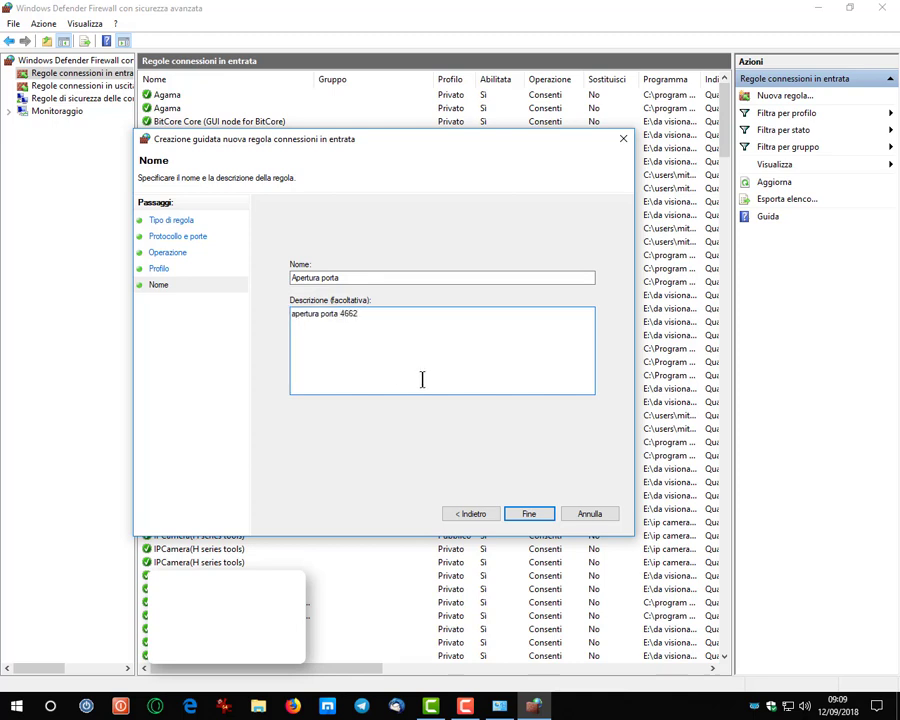
{"action": "left_click", "coordinate": [530, 514]}
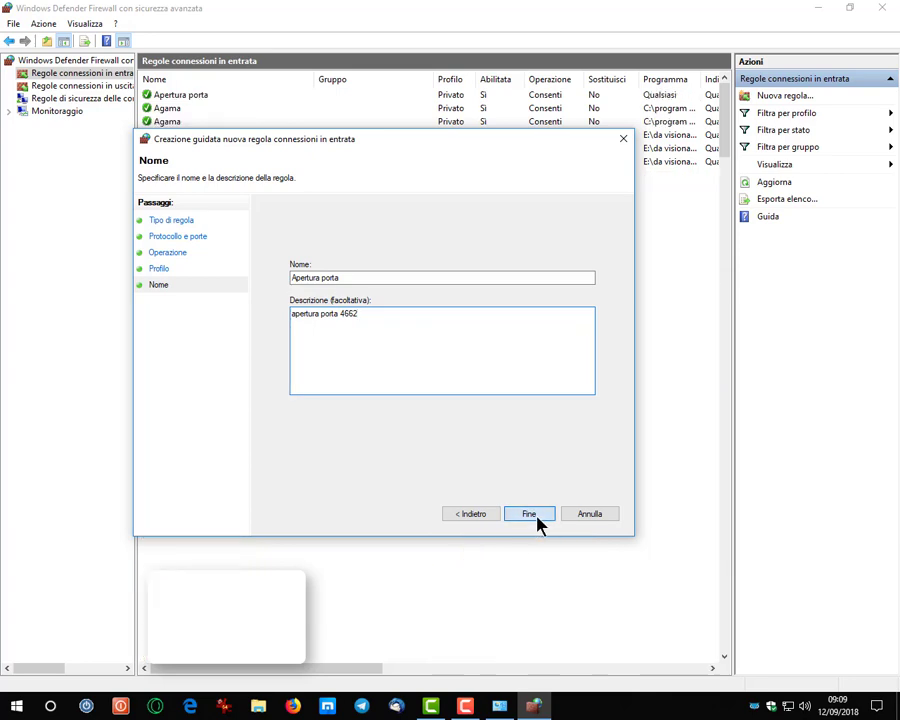
- Request deletion of the Apertura porta inbound rule and decline the confirmation
{"action": "left_click", "coordinate": [199, 95]}
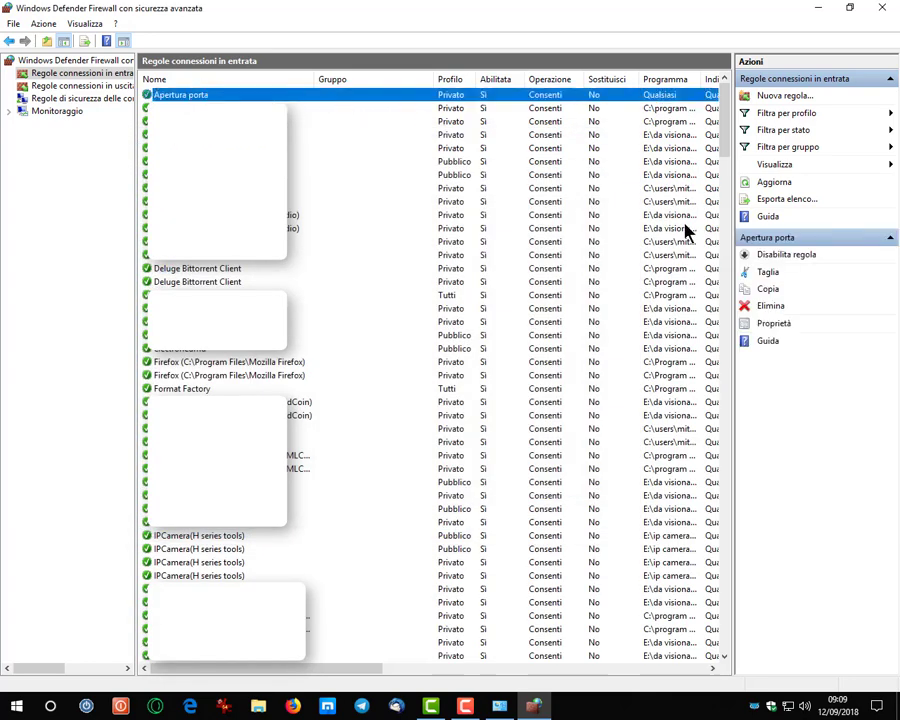
{"action": "left_click", "coordinate": [768, 306]}
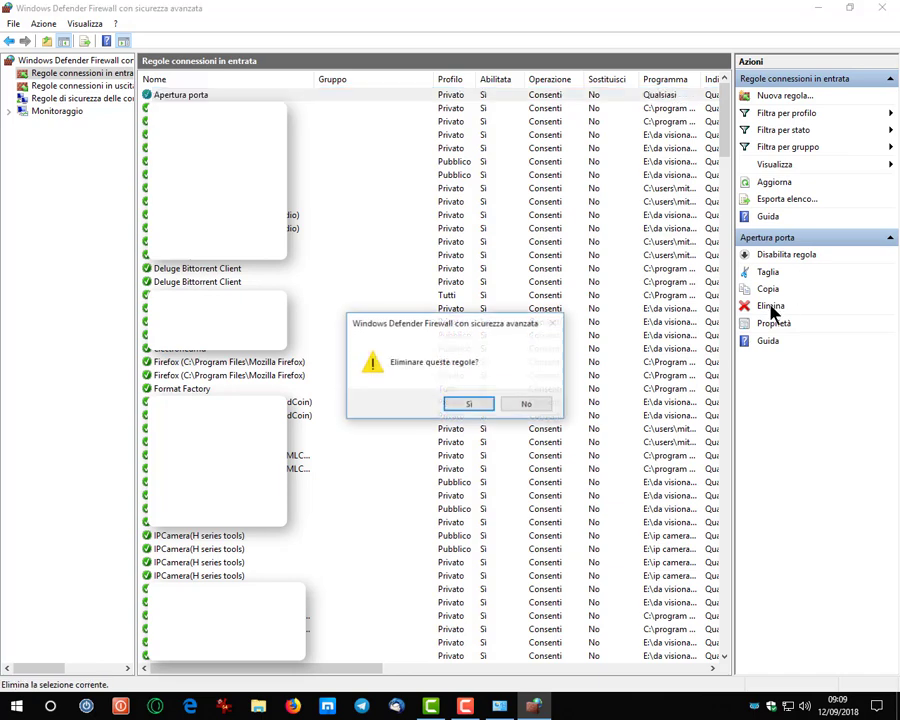
{"action": "left_click", "coordinate": [527, 405]}
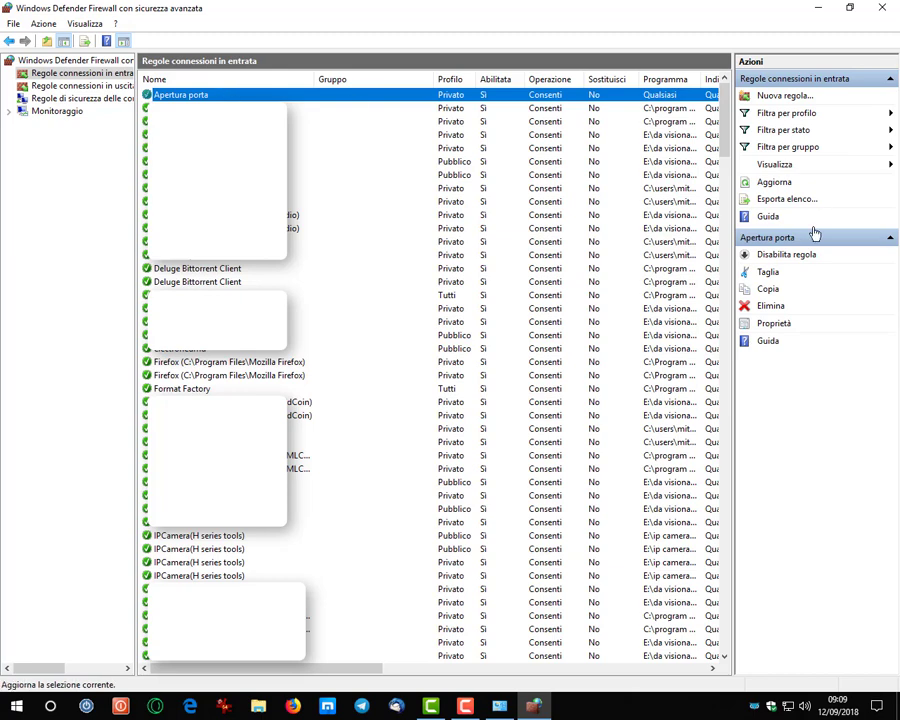
- Open the Apertura porta rule's properties, try Blocca la connessione and set the action back to Consenti la connessione
{"action": "left_click", "coordinate": [777, 326]}
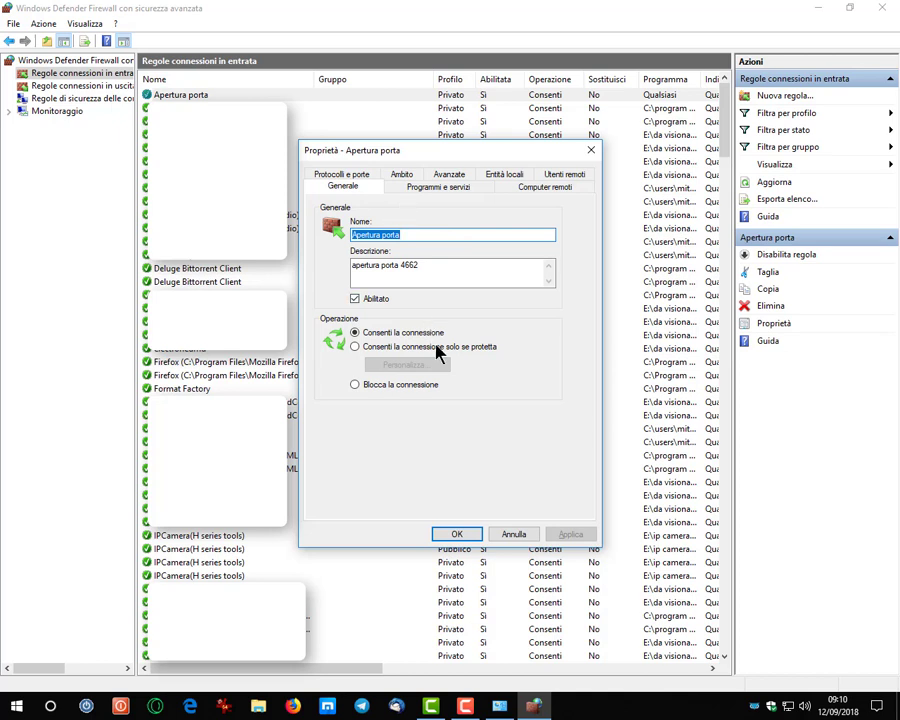
{"action": "left_click", "coordinate": [384, 388]}
{"action": "left_click", "coordinate": [372, 338]}
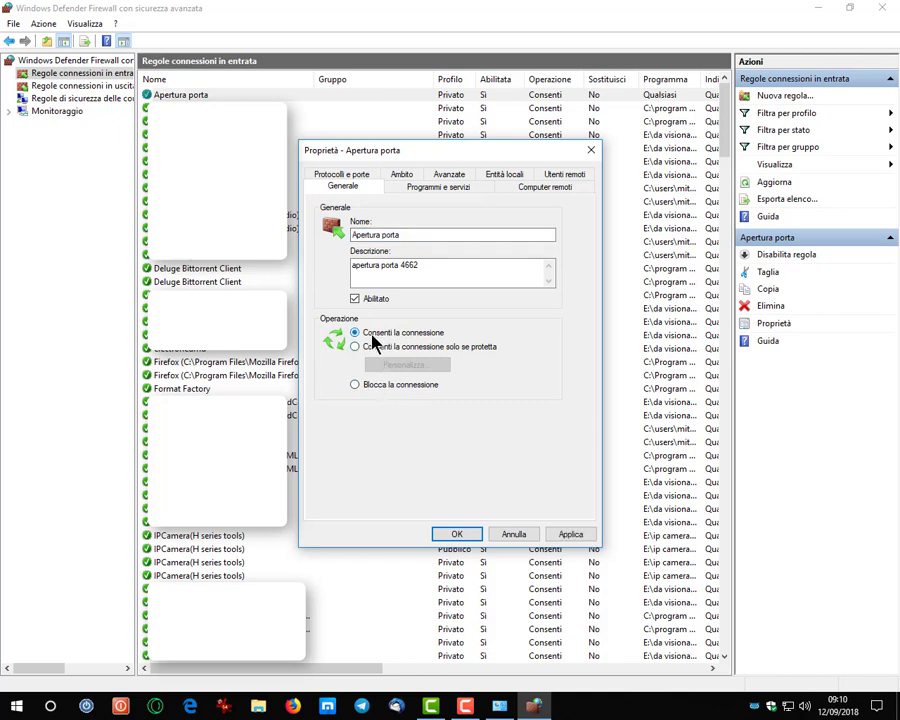
- Try limiting the Apertura porta rule to a specific program instead of all programs
{"action": "left_click", "coordinate": [415, 190]}
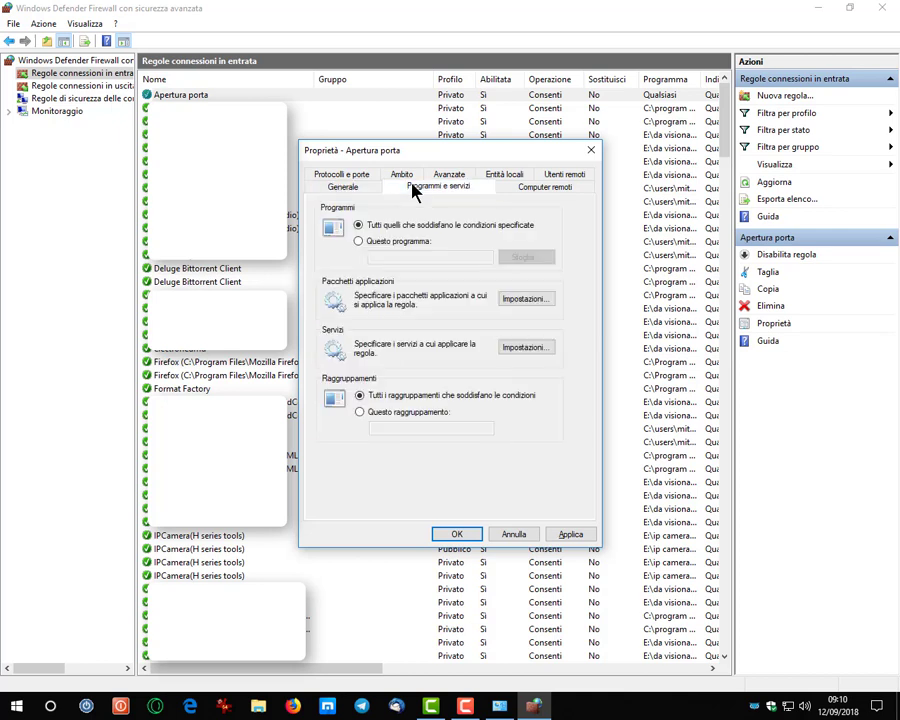
{"action": "left_click", "coordinate": [362, 243]}
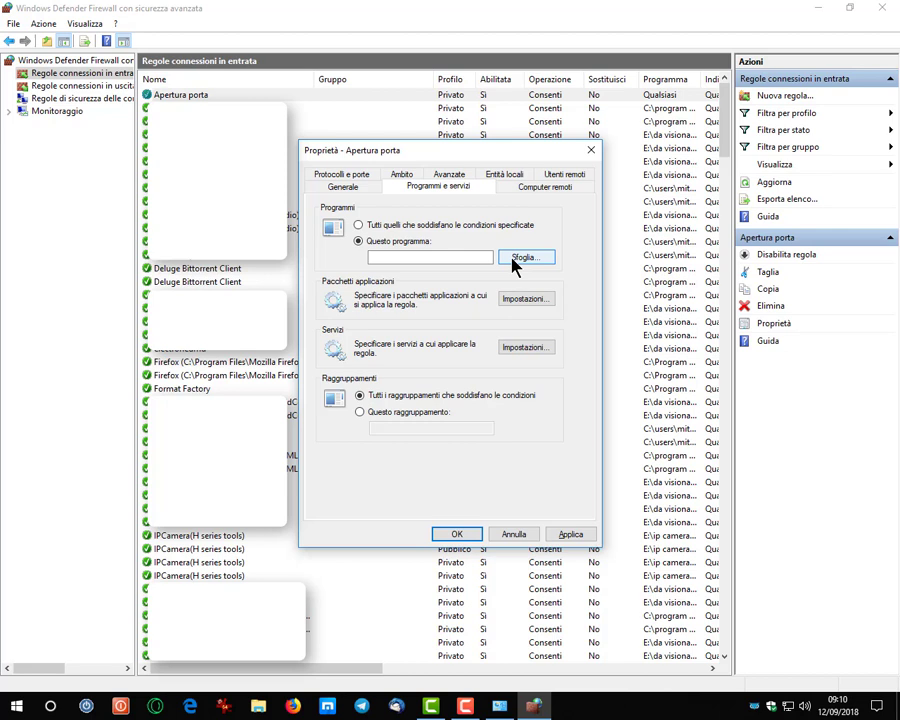
{"action": "left_click", "coordinate": [572, 535]}
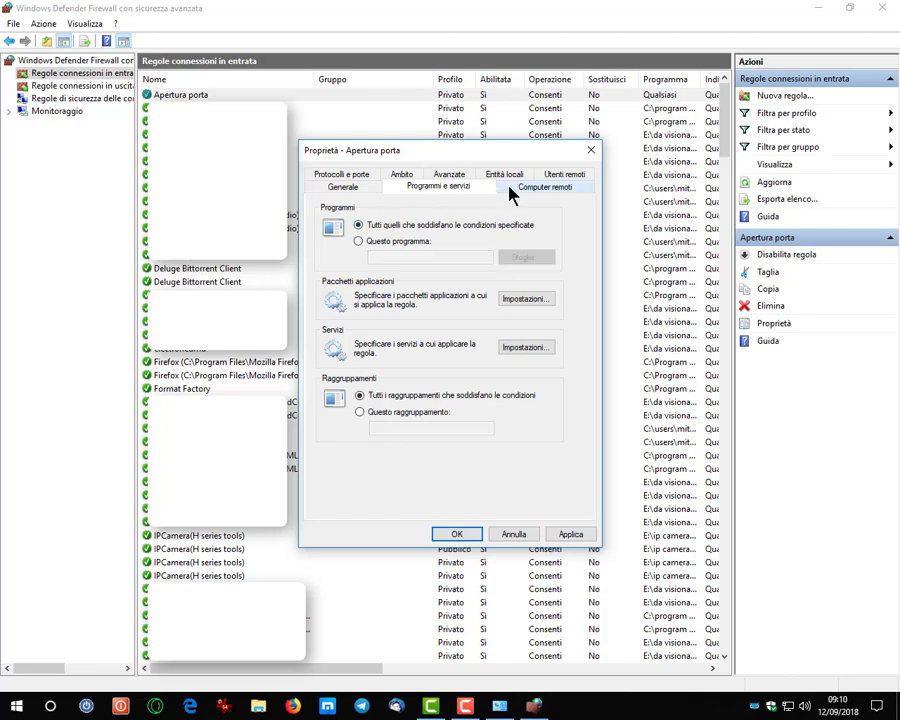
- View the rule's remote computer and remote user settings, and apply the rule to the Dominio and Pubblico profiles as well
{"action": "left_click", "coordinate": [510, 191]}
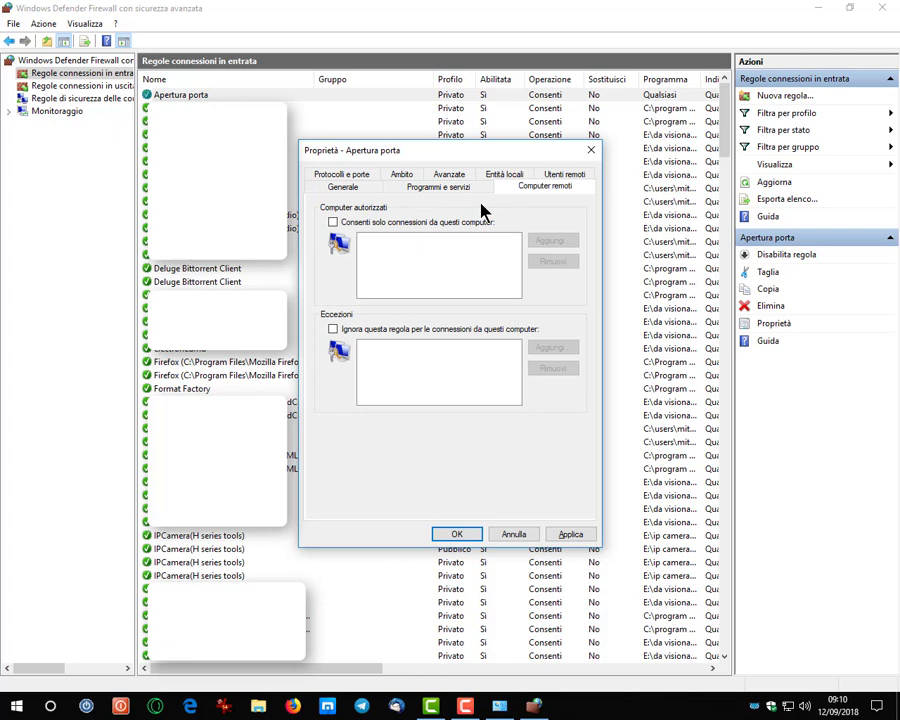
{"action": "left_click", "coordinate": [545, 176]}
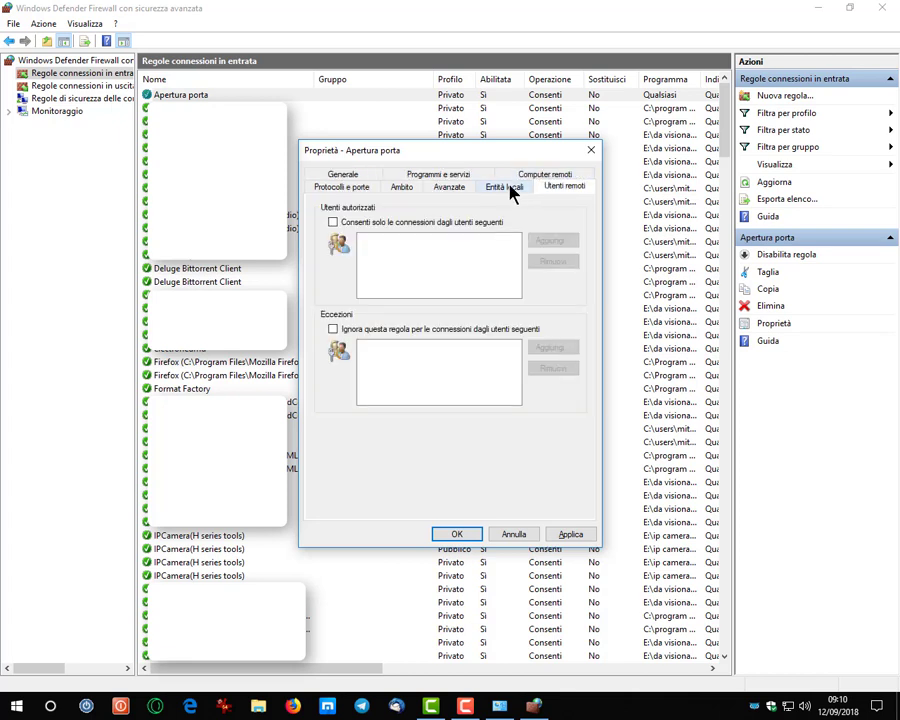
{"action": "left_click", "coordinate": [452, 189]}
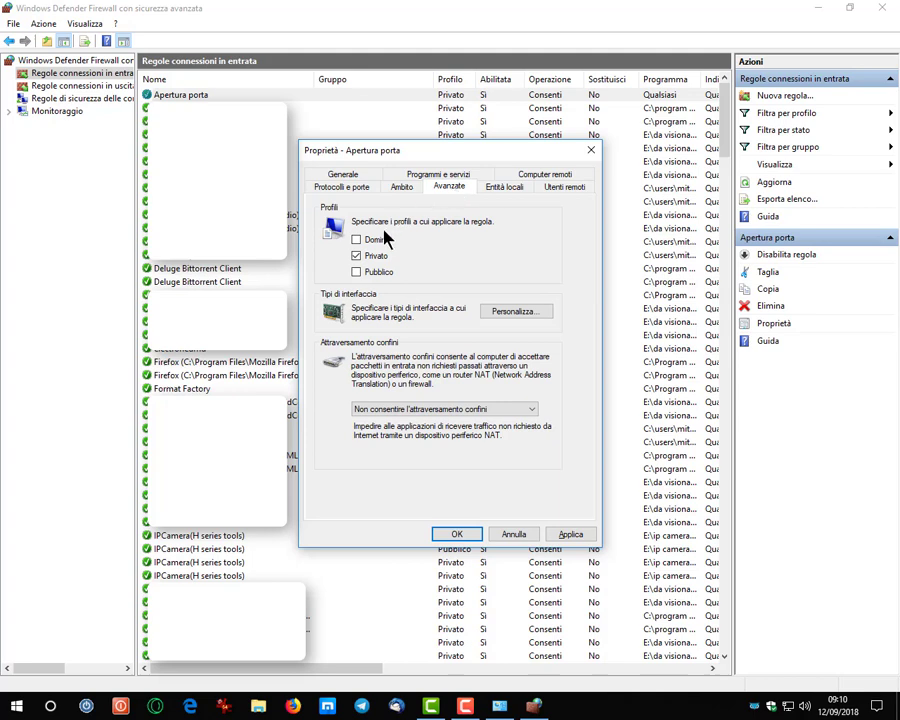
{"action": "left_click", "coordinate": [378, 273]}
{"action": "left_click", "coordinate": [376, 241]}
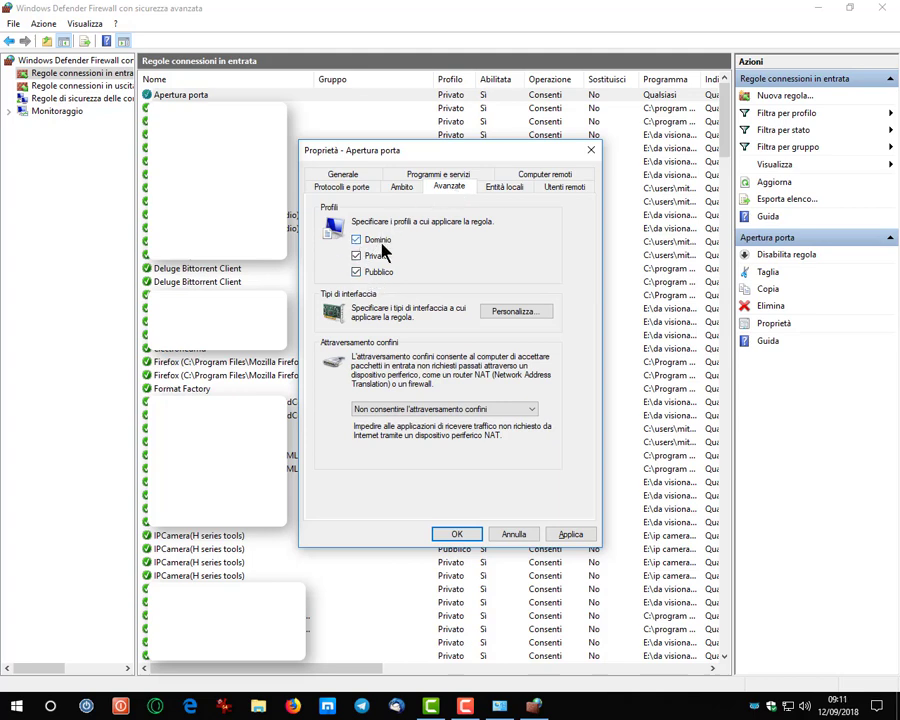
{"action": "left_click", "coordinate": [569, 534]}
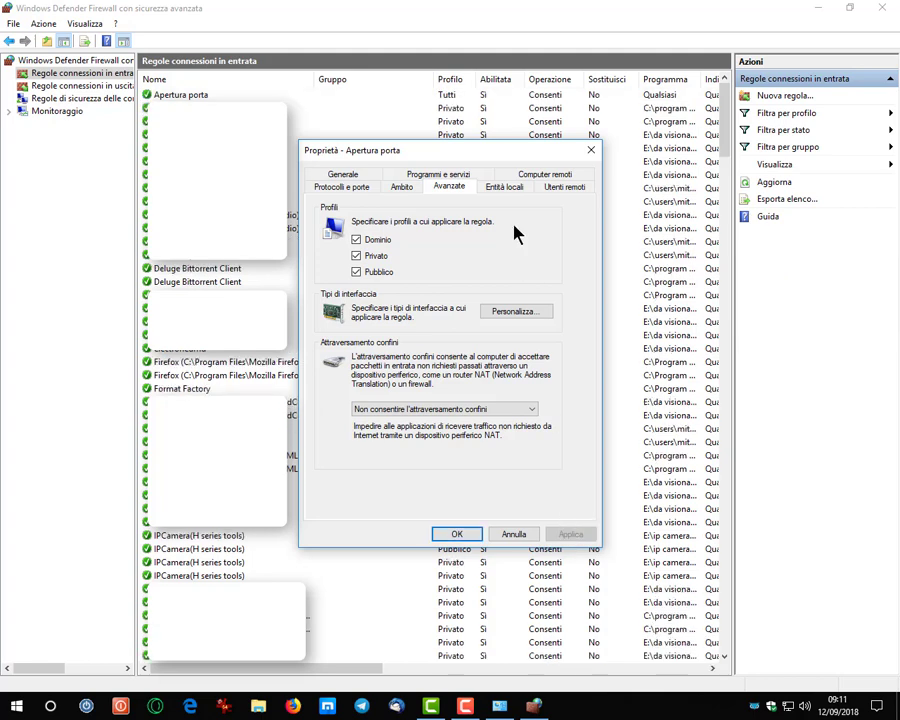
- Switch the rule's local IP scope to Questi indirizzi IP, check the available protocol types and confirm the properties
{"action": "left_click", "coordinate": [399, 189]}
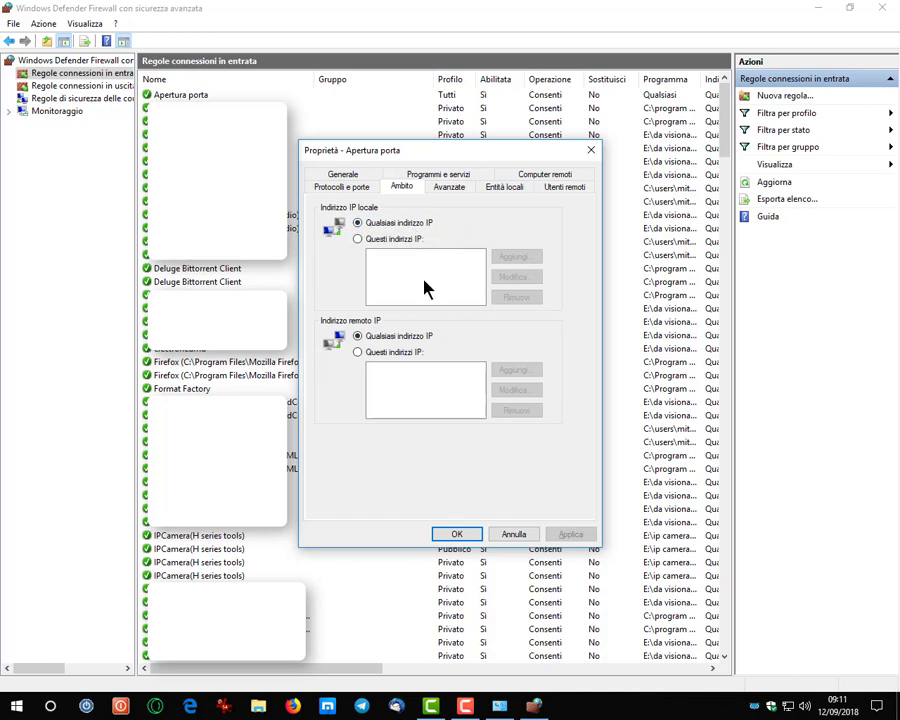
{"action": "left_click", "coordinate": [357, 240]}
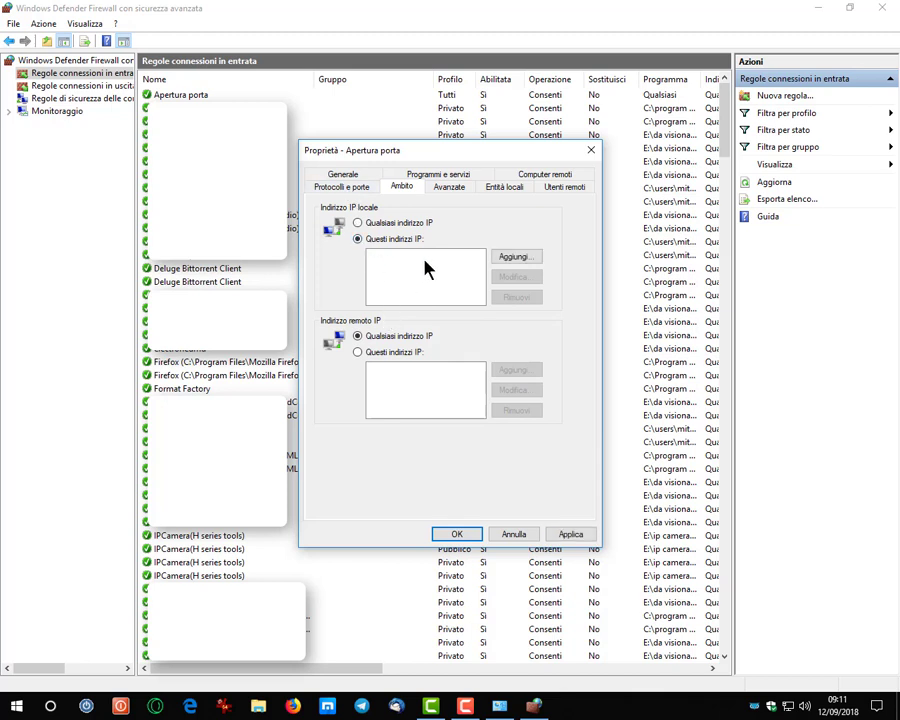
{"action": "left_click", "coordinate": [350, 191]}
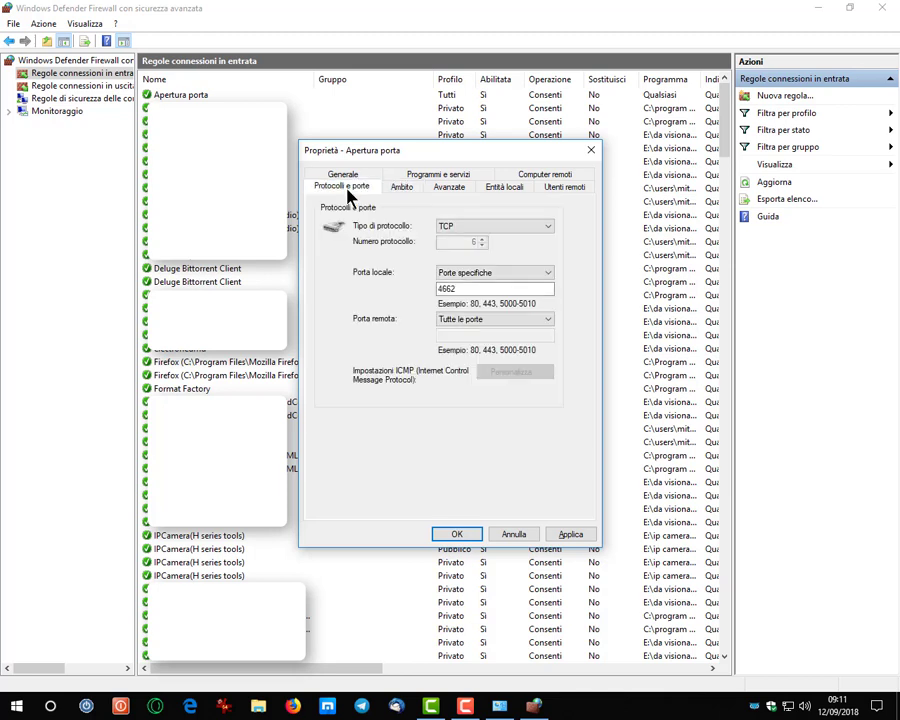
{"action": "left_click", "coordinate": [531, 289]}
{"action": "left_click", "coordinate": [455, 232]}
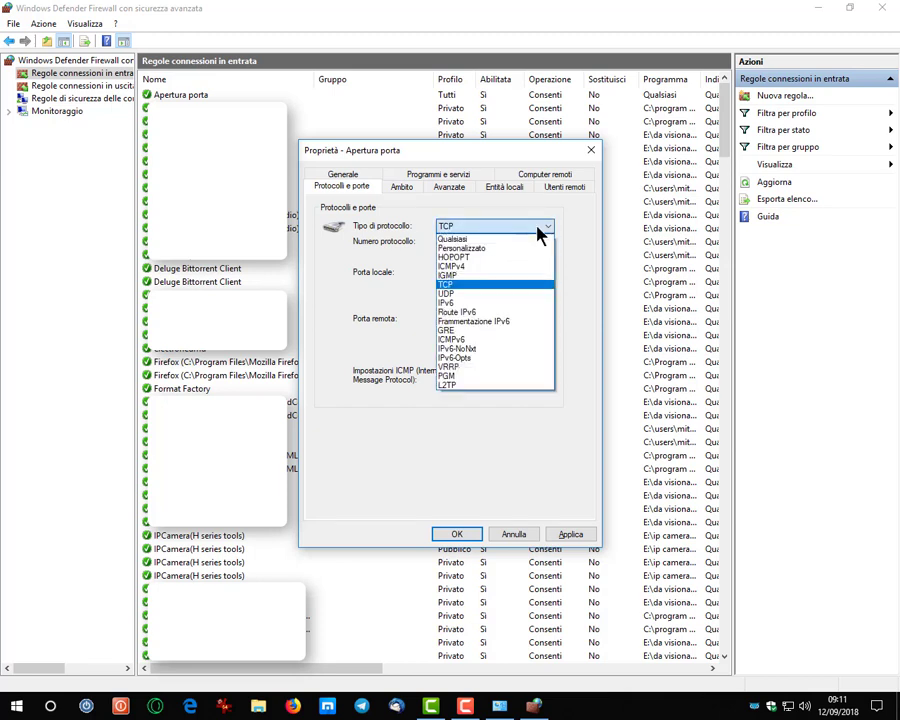
{"action": "left_click", "coordinate": [563, 265]}
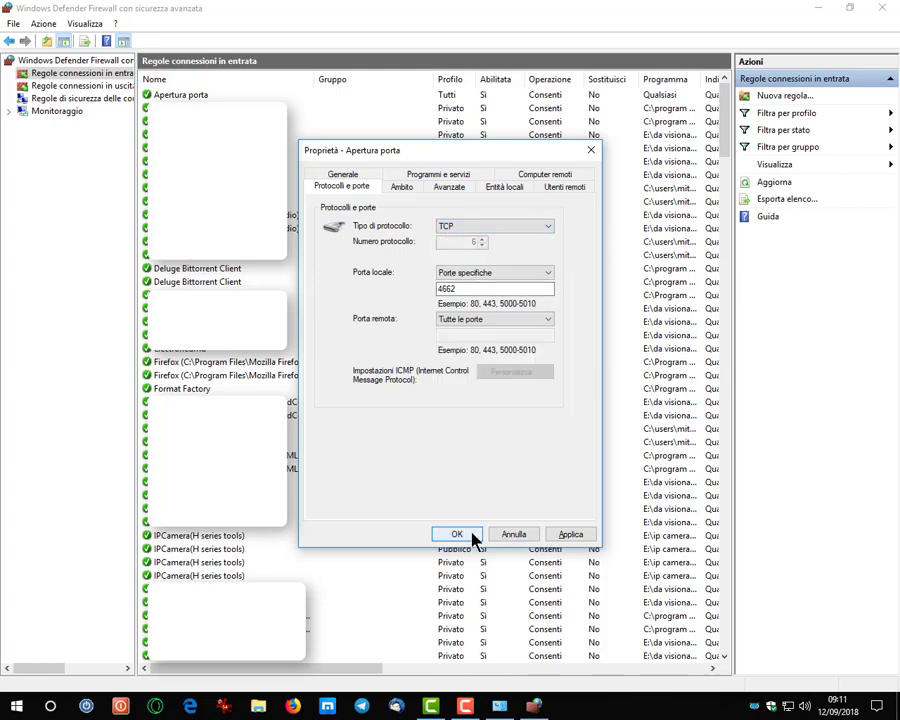
{"action": "left_click", "coordinate": [474, 536]}
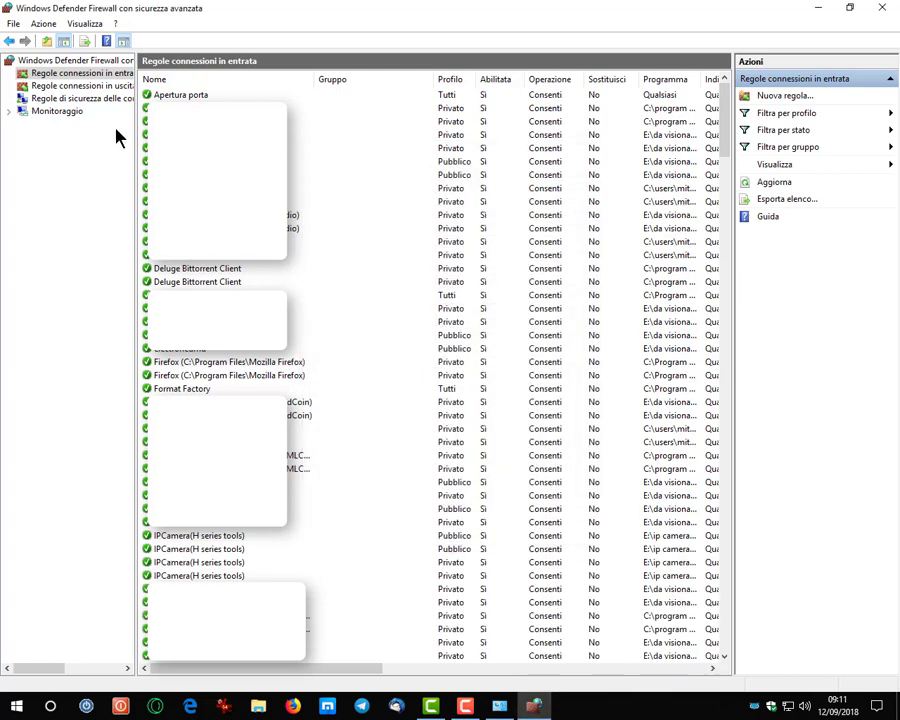
- View the outbound connection rules and close both firewall windows
{"action": "left_click", "coordinate": [62, 88]}
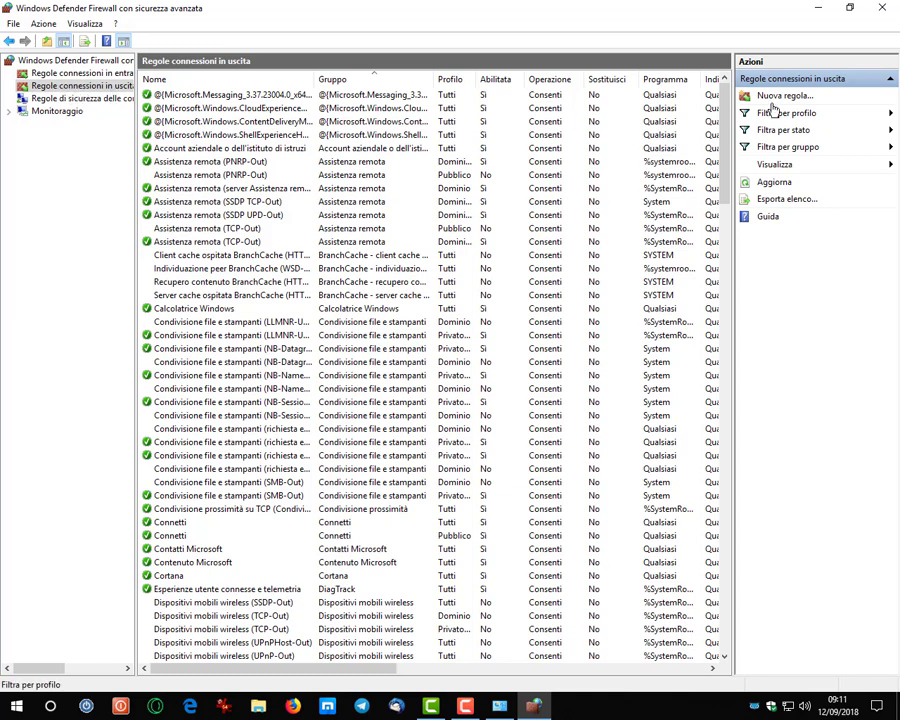
{"action": "left_click", "coordinate": [884, 9]}
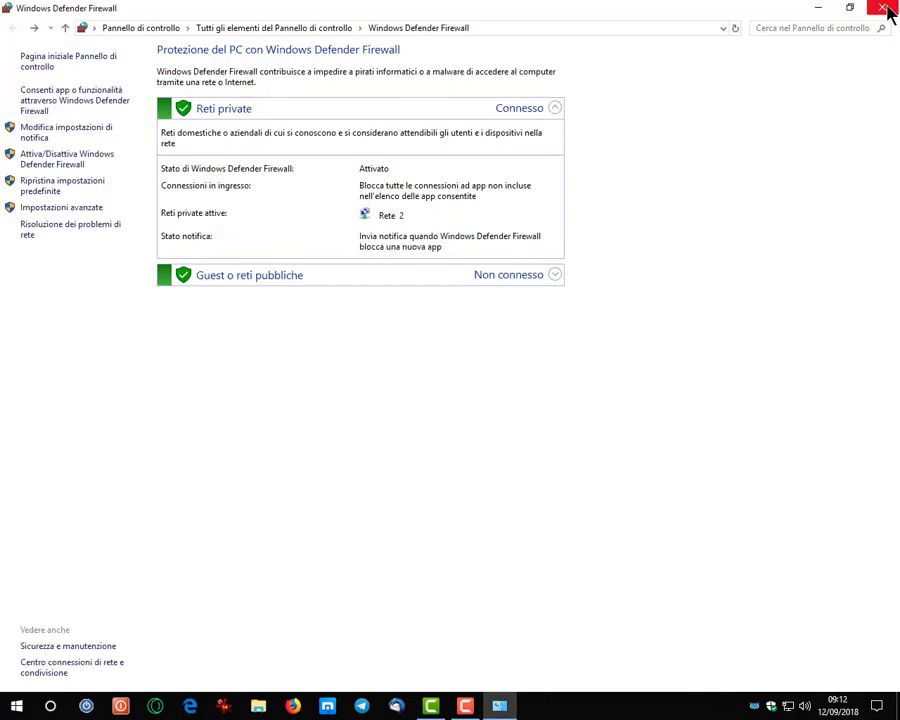
{"action": "left_click", "coordinate": [886, 10]}
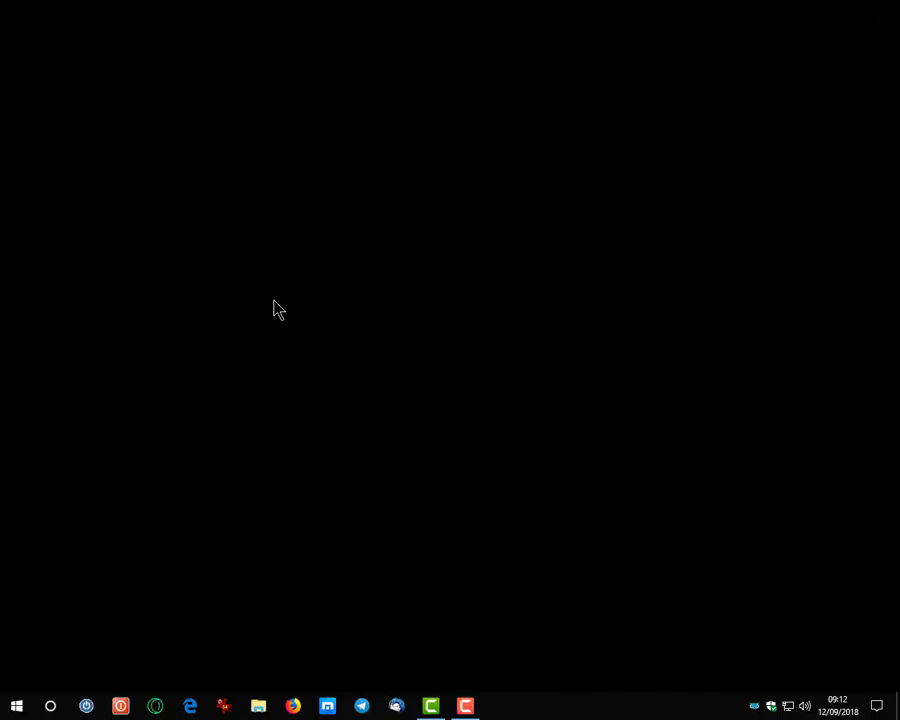
- Open the Windows Firewall page from the Rete e Internet settings and maximize the Windows Defender Security Center window
{"action": "left_click", "coordinate": [16, 706]}
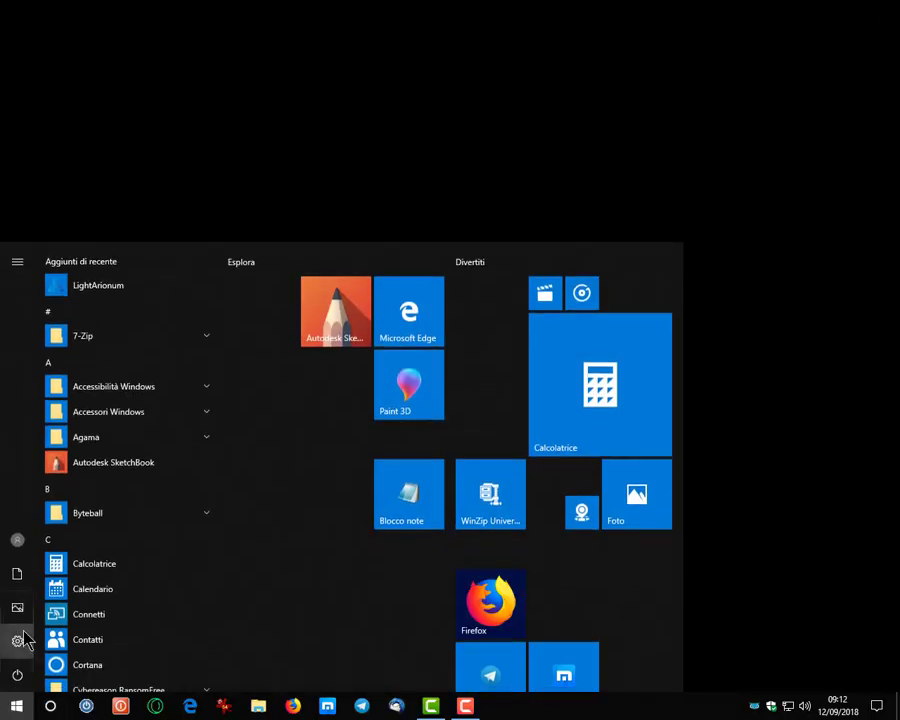
{"action": "left_click", "coordinate": [18, 641]}
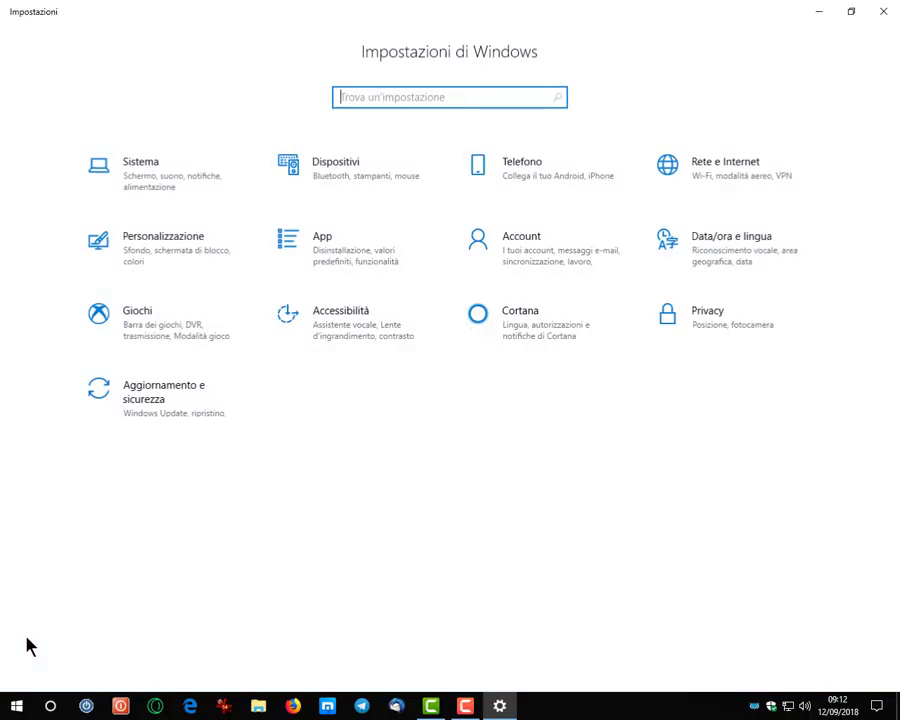
{"action": "left_click", "coordinate": [741, 184]}
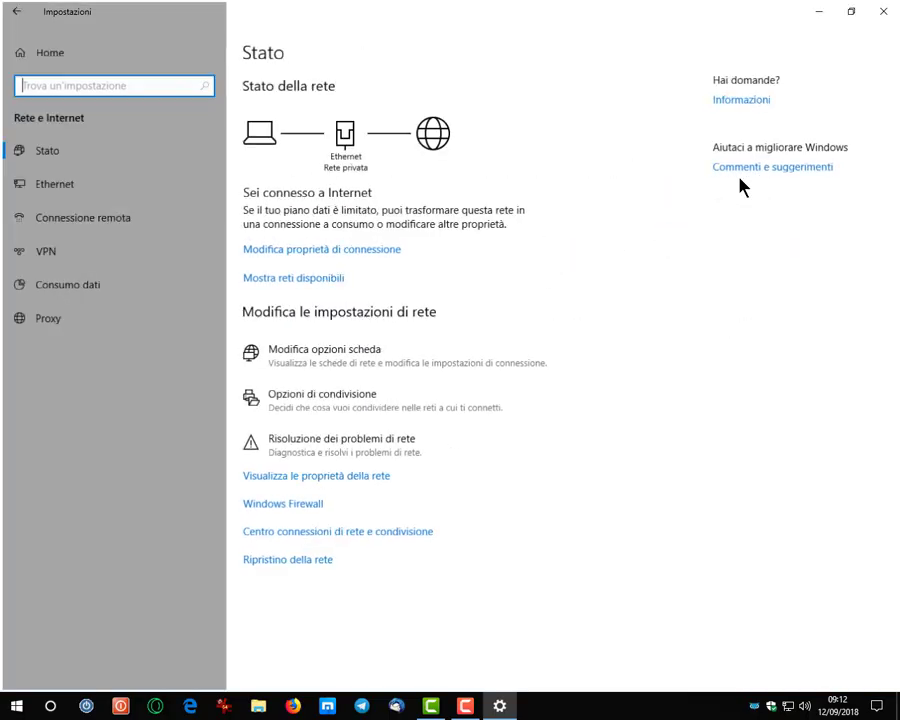
{"action": "left_click", "coordinate": [276, 505]}
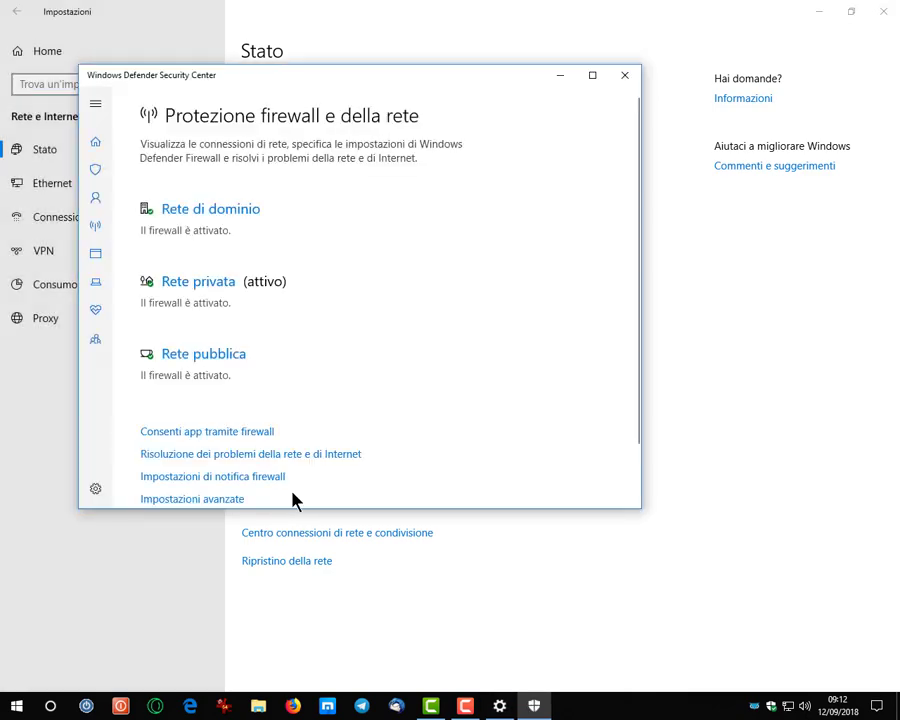
{"action": "left_click", "coordinate": [593, 76]}
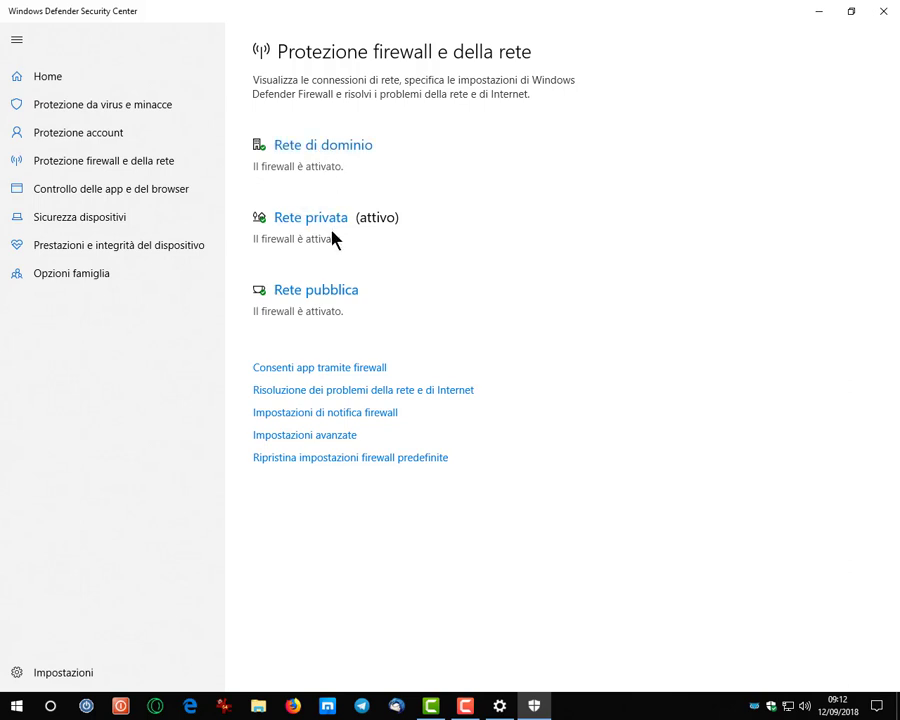
- Turn off the firewall for Rete di dominio and reactivate it from the network protection overview
{"action": "left_click", "coordinate": [332, 155]}
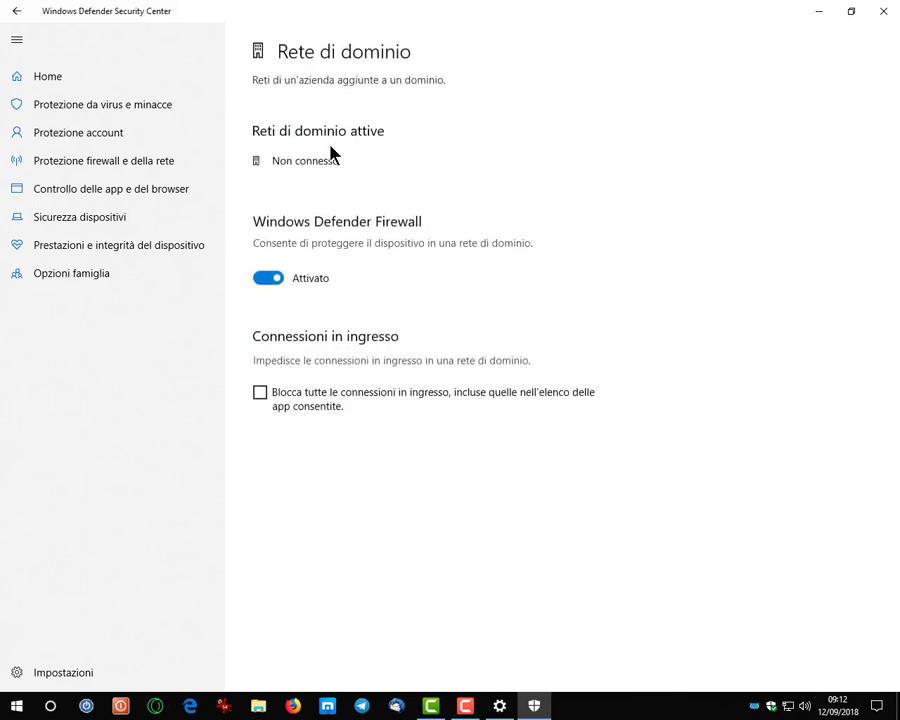
{"action": "left_click", "coordinate": [268, 280]}
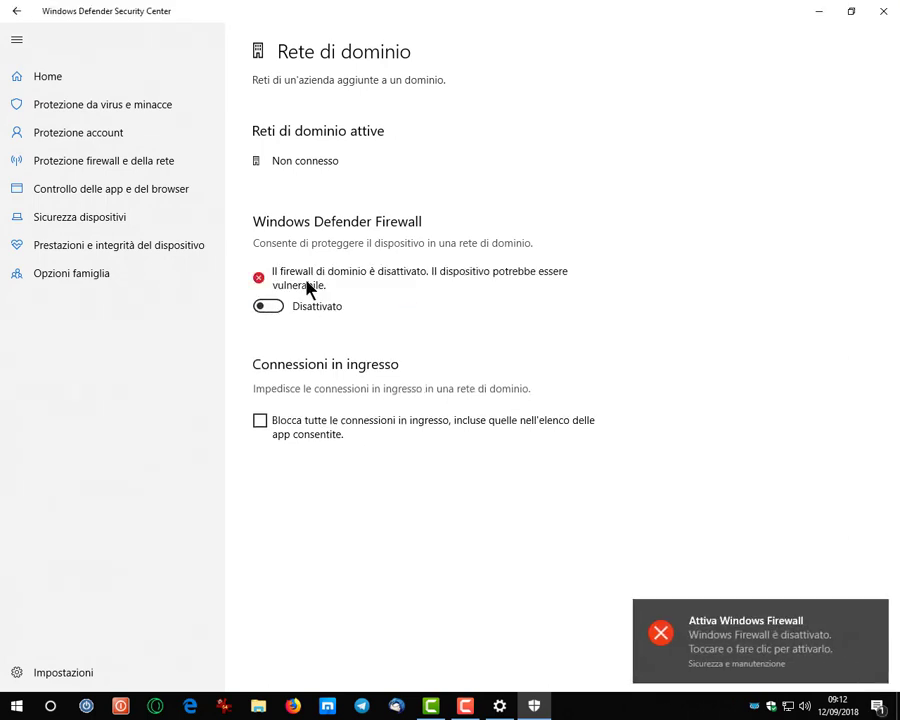
{"action": "left_click", "coordinate": [12, 19]}
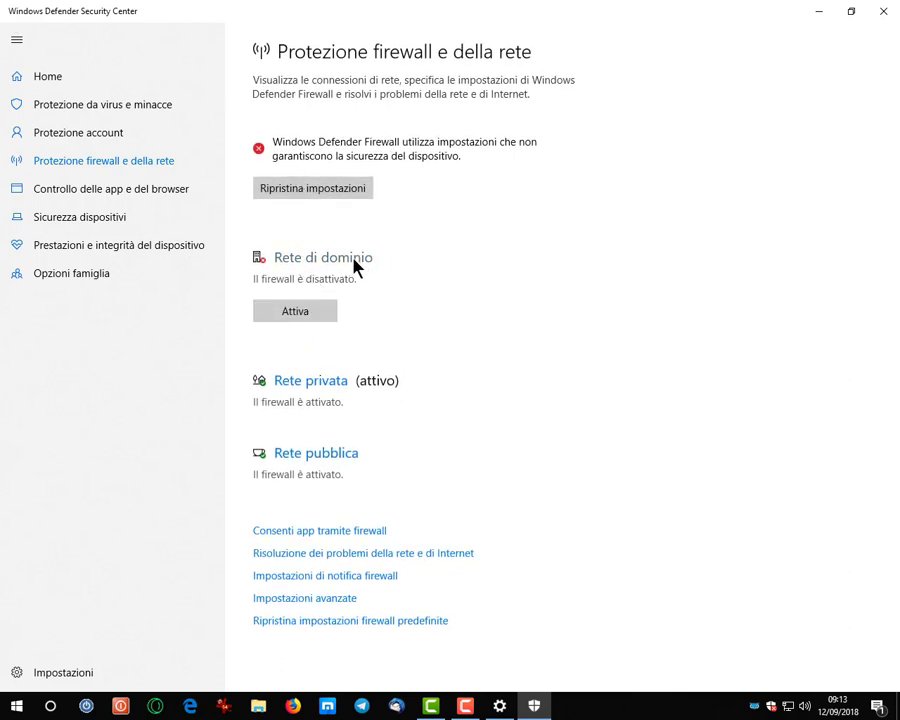
{"action": "left_click", "coordinate": [293, 315]}
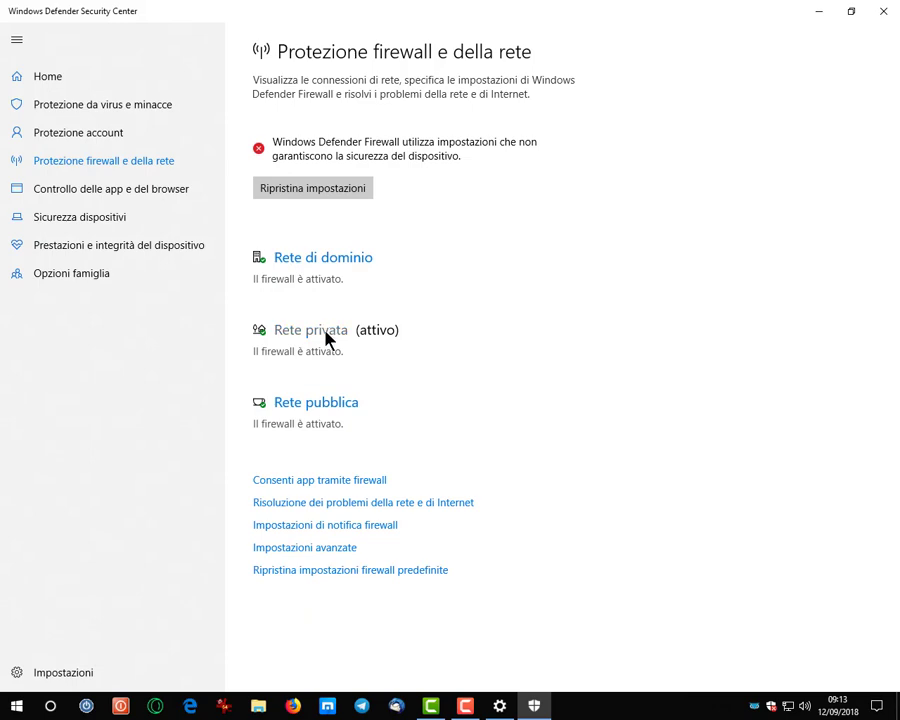
- Inspect the Rete privata settings and try the option that blocks all incoming connections for Rete pubblica
{"action": "left_click", "coordinate": [325, 330]}
{"action": "left_click", "coordinate": [10, 10]}
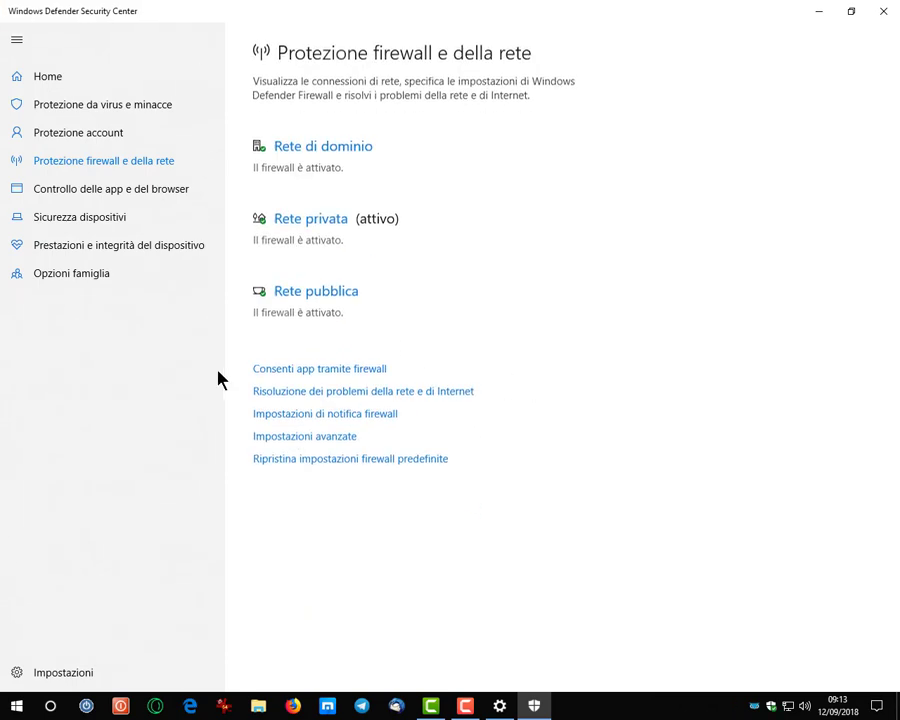
{"action": "left_click", "coordinate": [287, 298]}
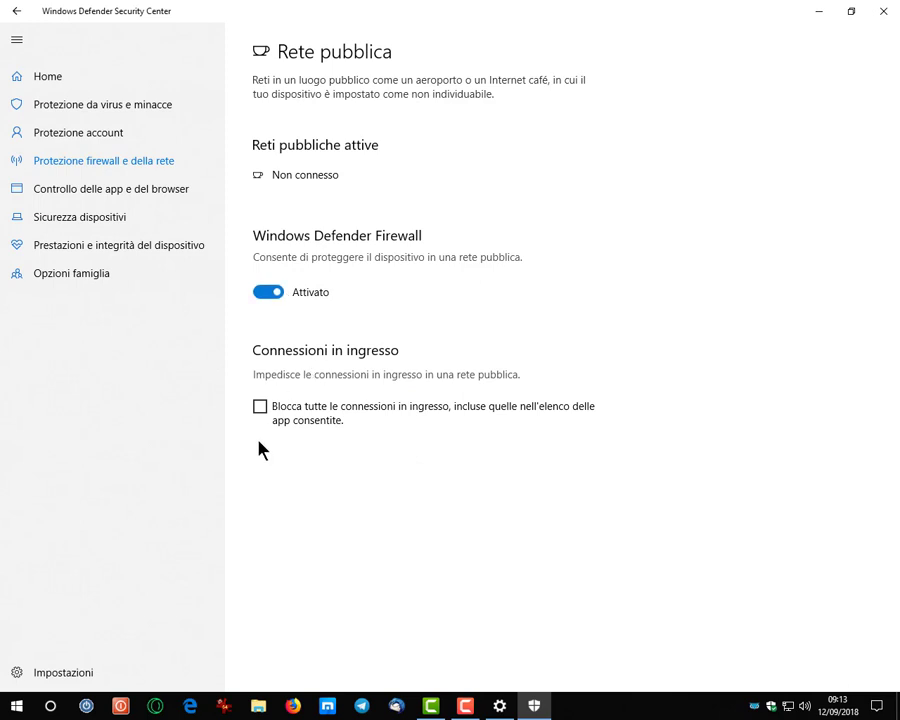
{"action": "left_click", "coordinate": [260, 408]}
{"action": "left_click", "coordinate": [16, 11]}
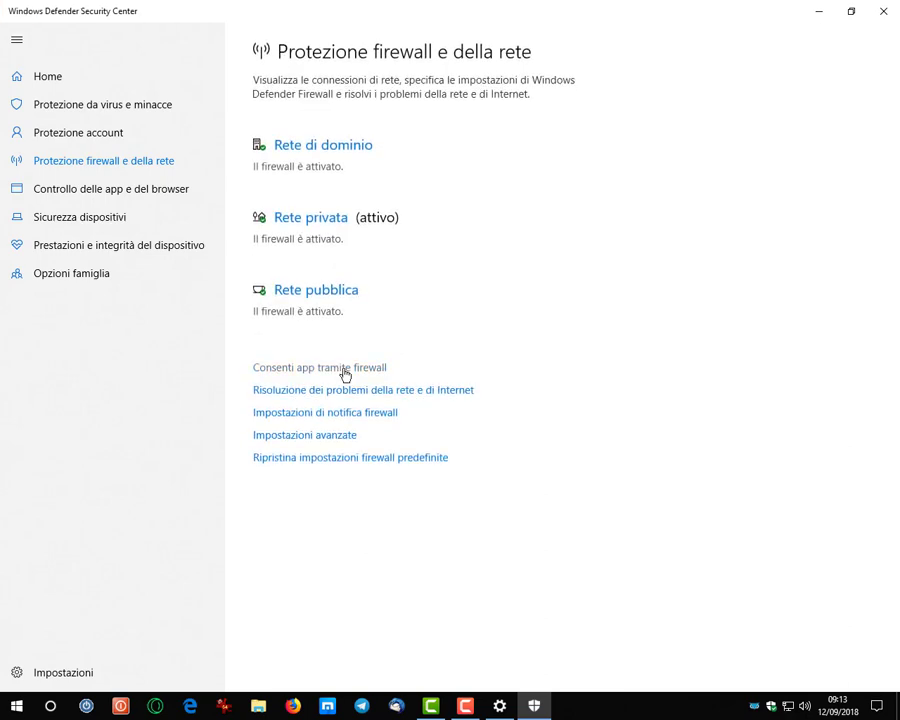
- Check the list of apps allowed through the firewall, close it and open the firewall notification settings
{"action": "left_click", "coordinate": [343, 369]}
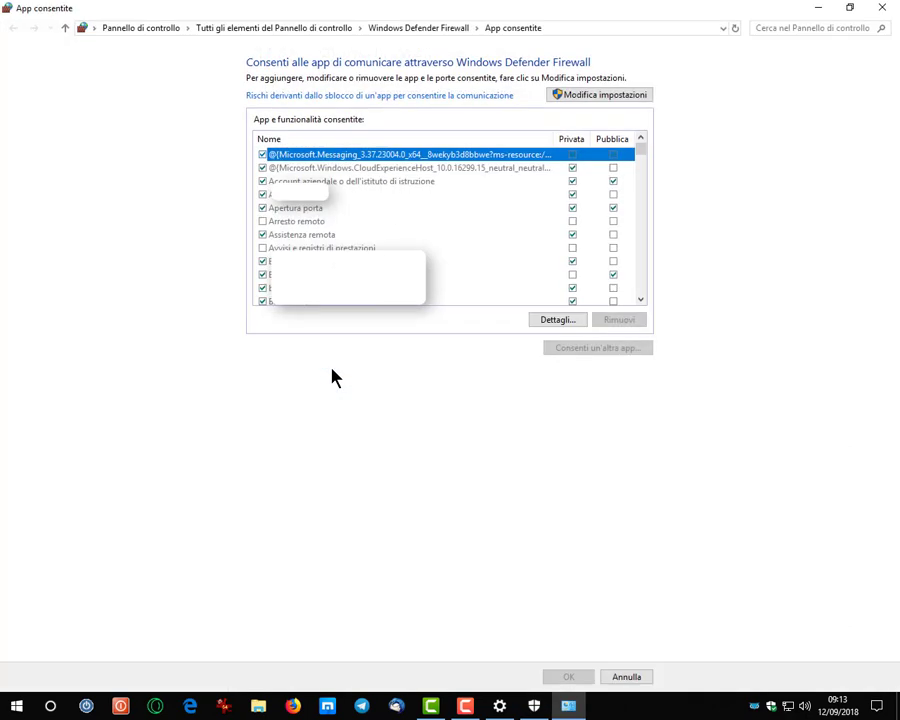
{"action": "left_click", "coordinate": [63, 28]}
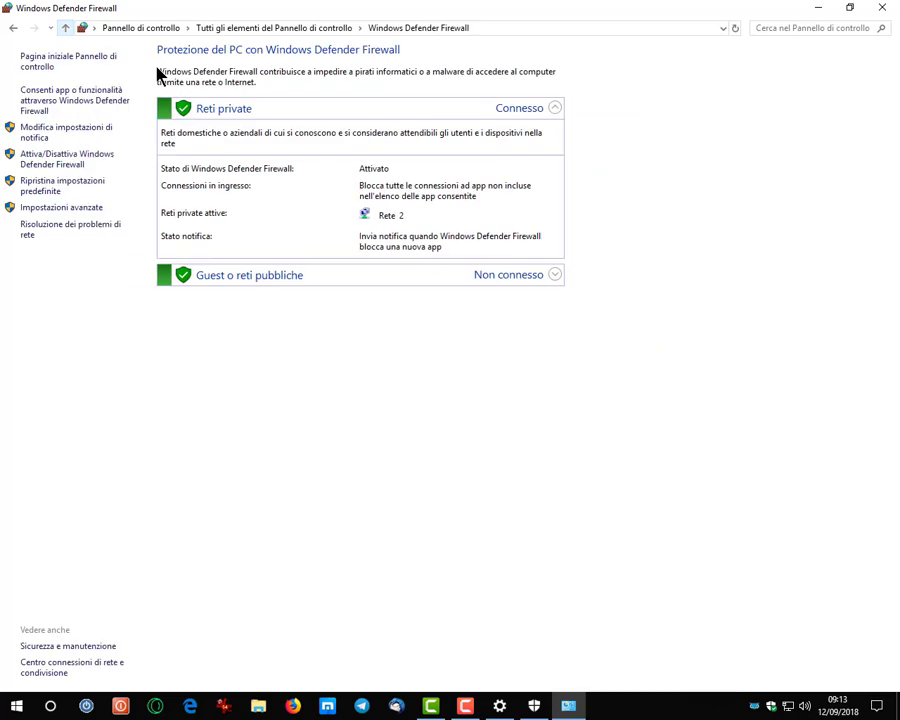
{"action": "left_click", "coordinate": [15, 28]}
{"action": "left_click", "coordinate": [880, 7]}
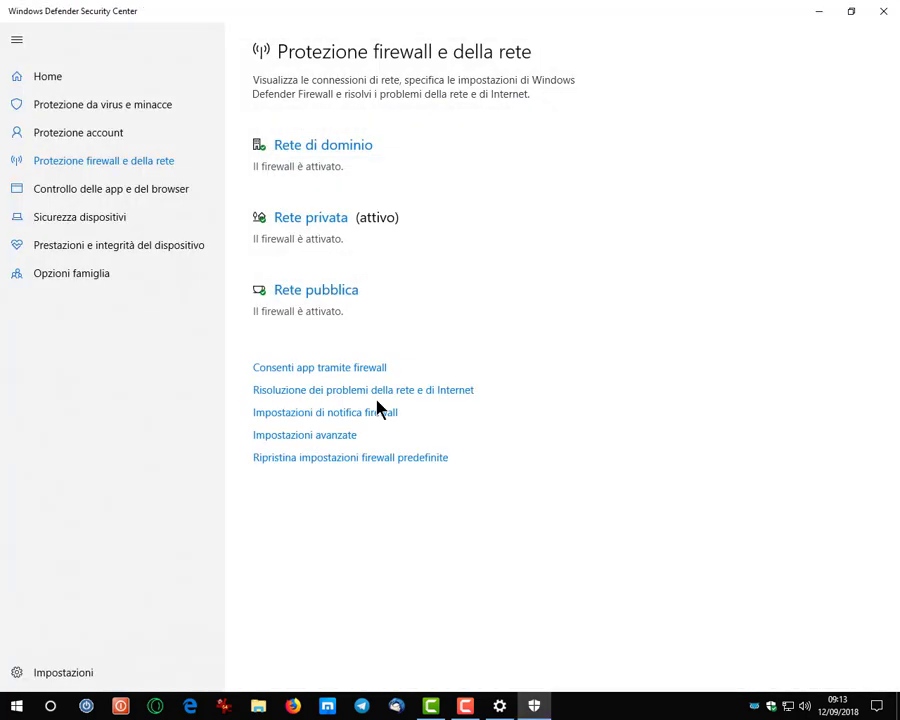
{"action": "left_click", "coordinate": [376, 418]}
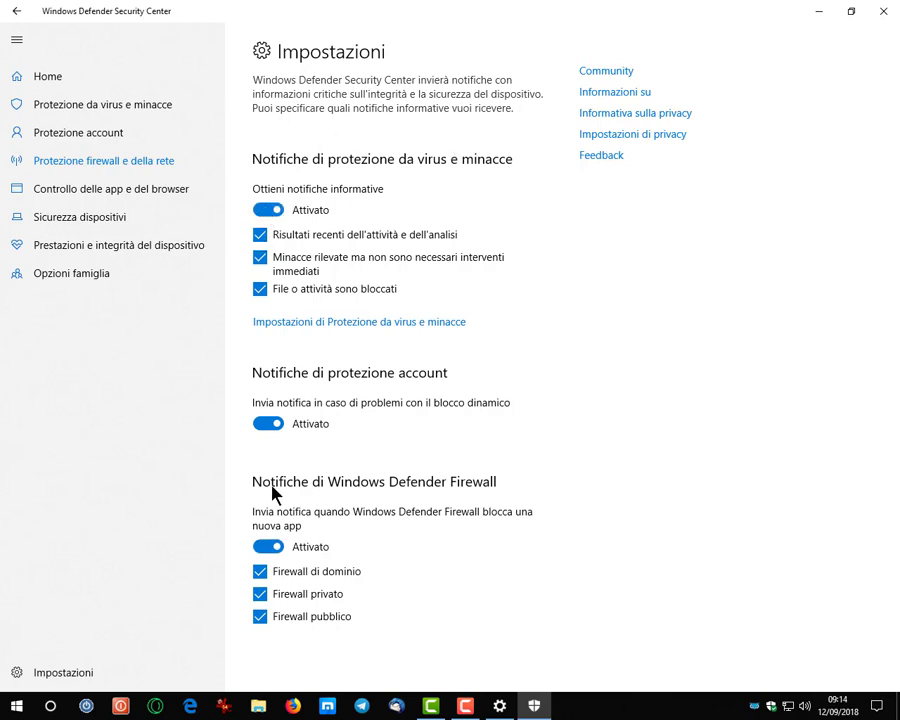
- Turn the Windows Defender Firewall notifications off and on again, do the same for Firewall di dominio, and return to the network protection overview
{"action": "left_click", "coordinate": [271, 551]}
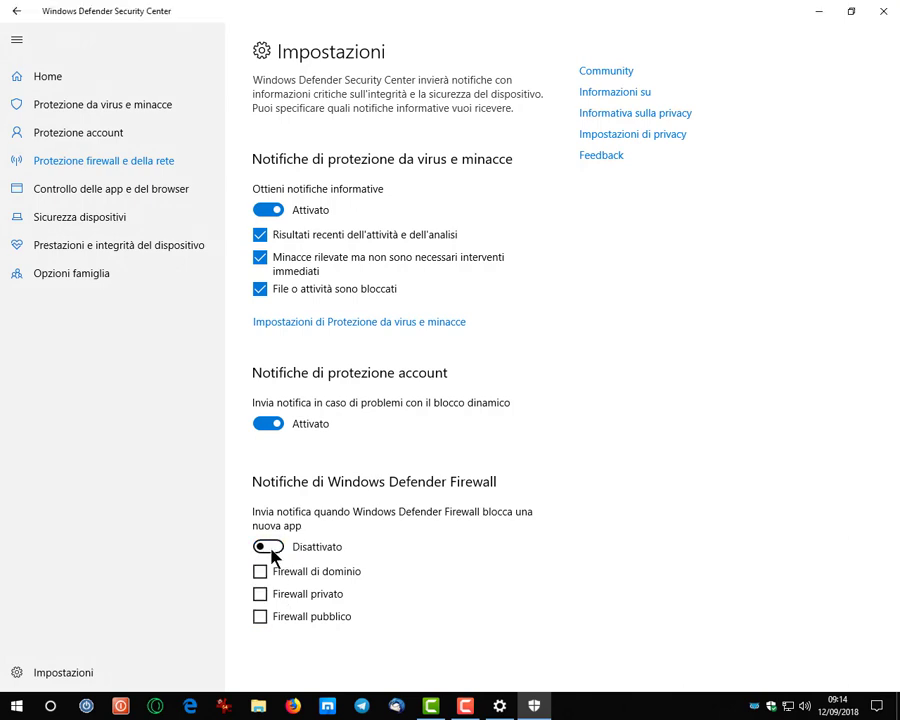
{"action": "left_click", "coordinate": [273, 549]}
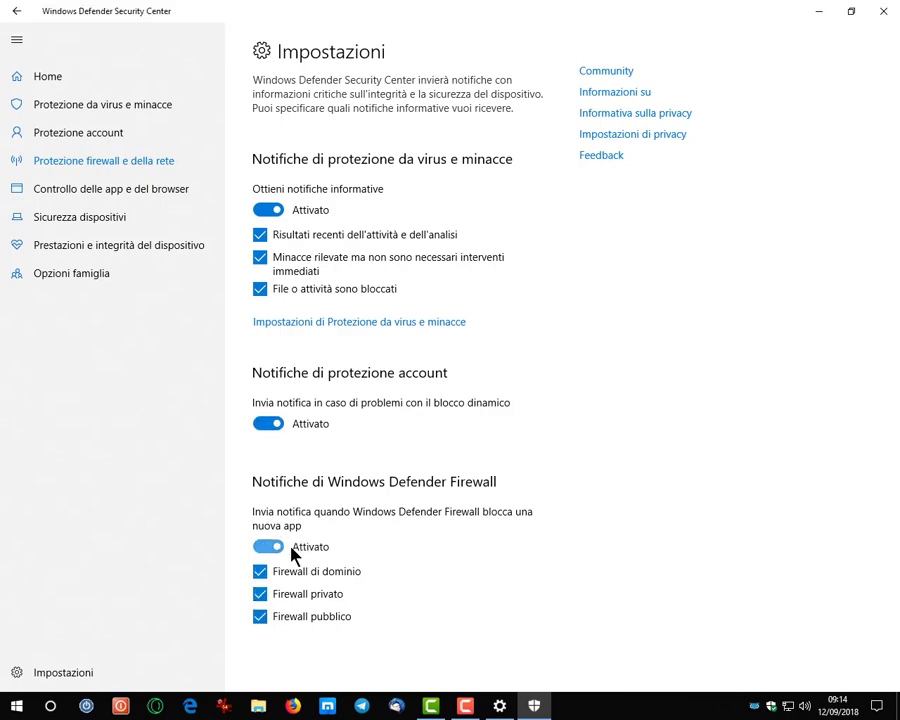
{"action": "left_click", "coordinate": [262, 574]}
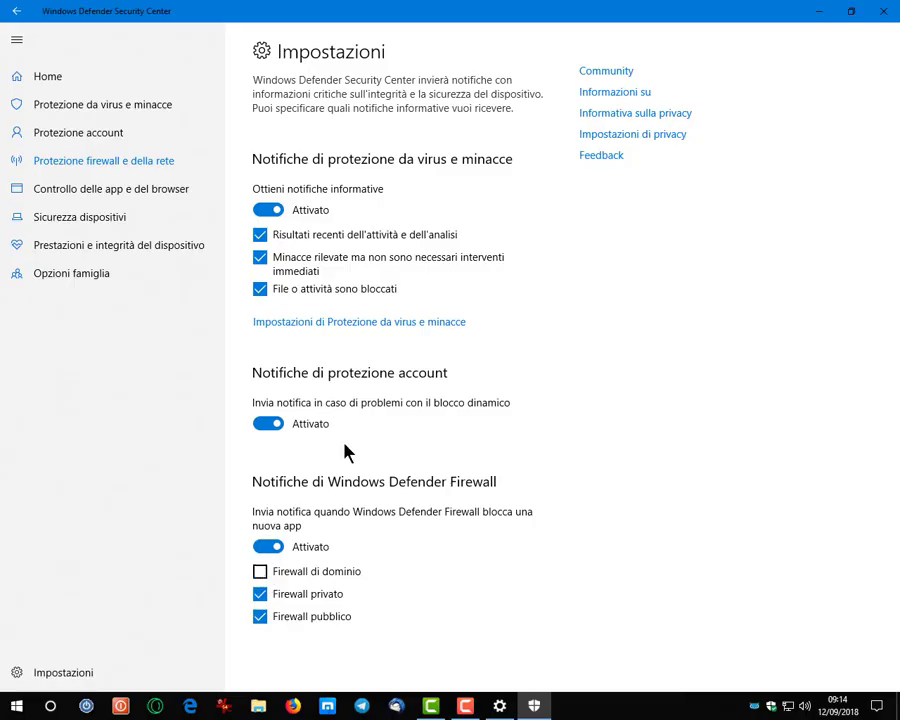
{"action": "left_click", "coordinate": [261, 573]}
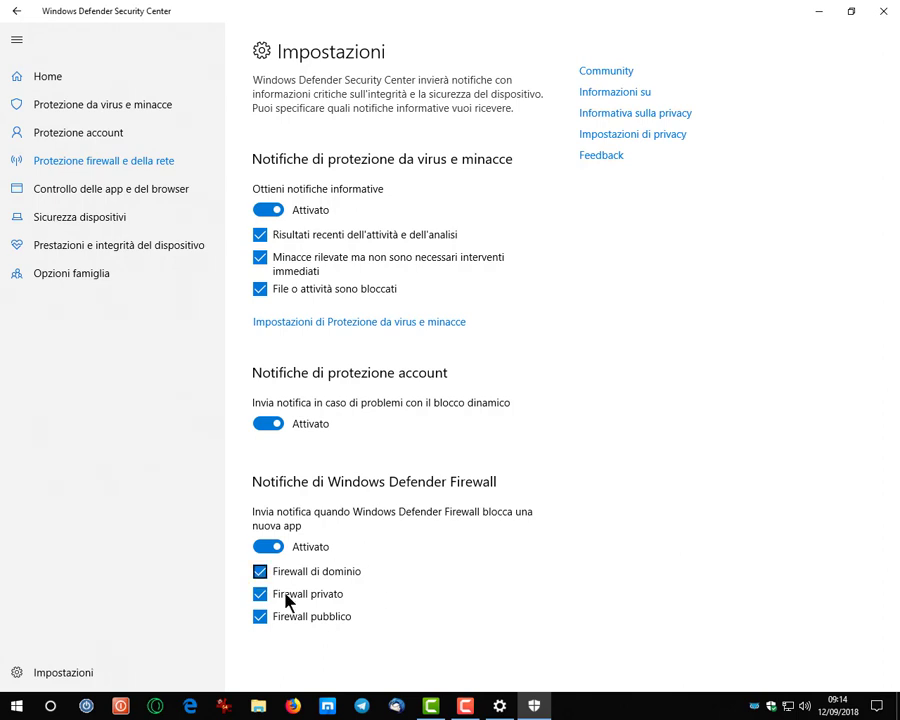
{"action": "left_click", "coordinate": [16, 12]}
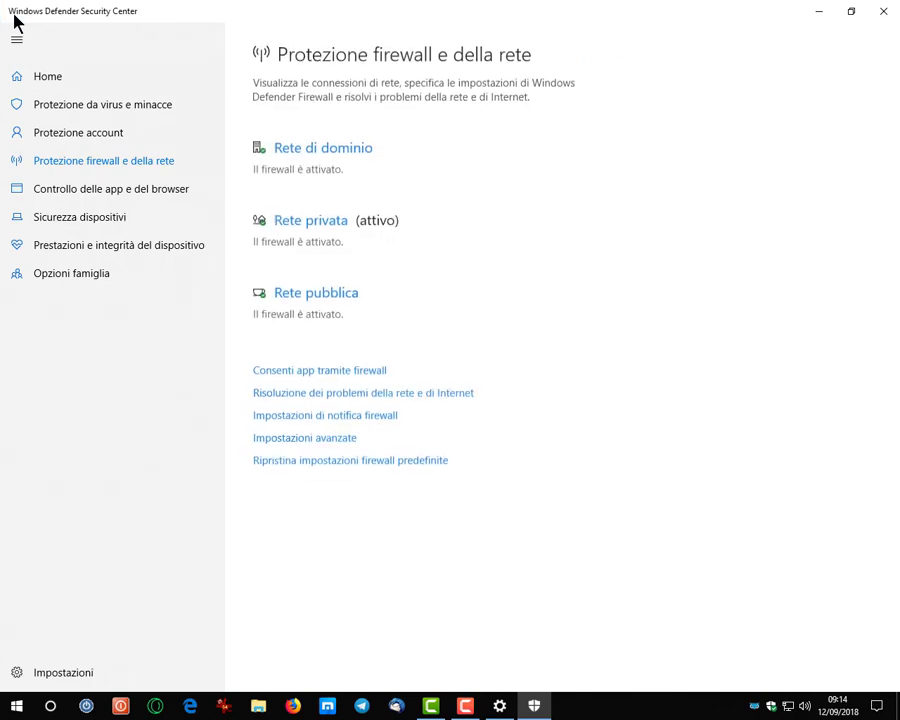
- Delete the inbound rule Apertura porta in the advanced firewall settings and close that window
{"action": "left_click", "coordinate": [308, 437]}
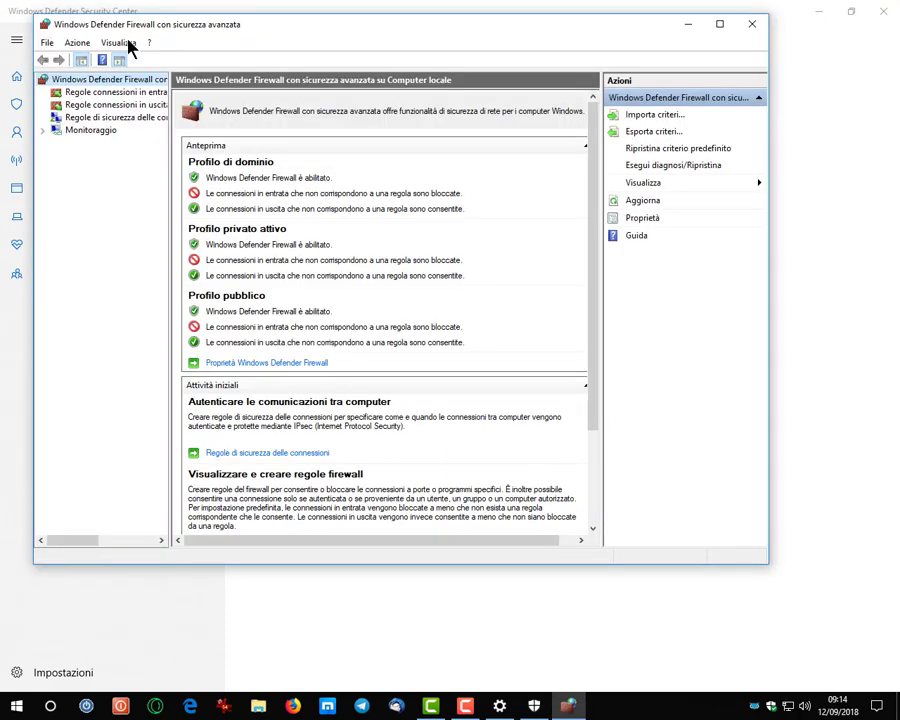
{"action": "left_click", "coordinate": [134, 93]}
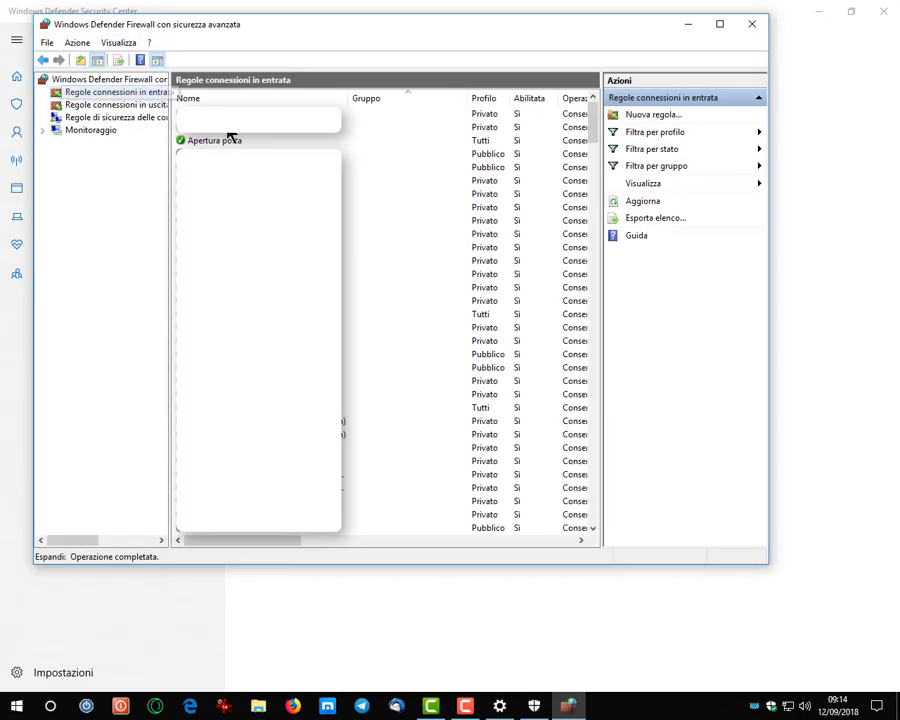
{"action": "left_click", "coordinate": [228, 142]}
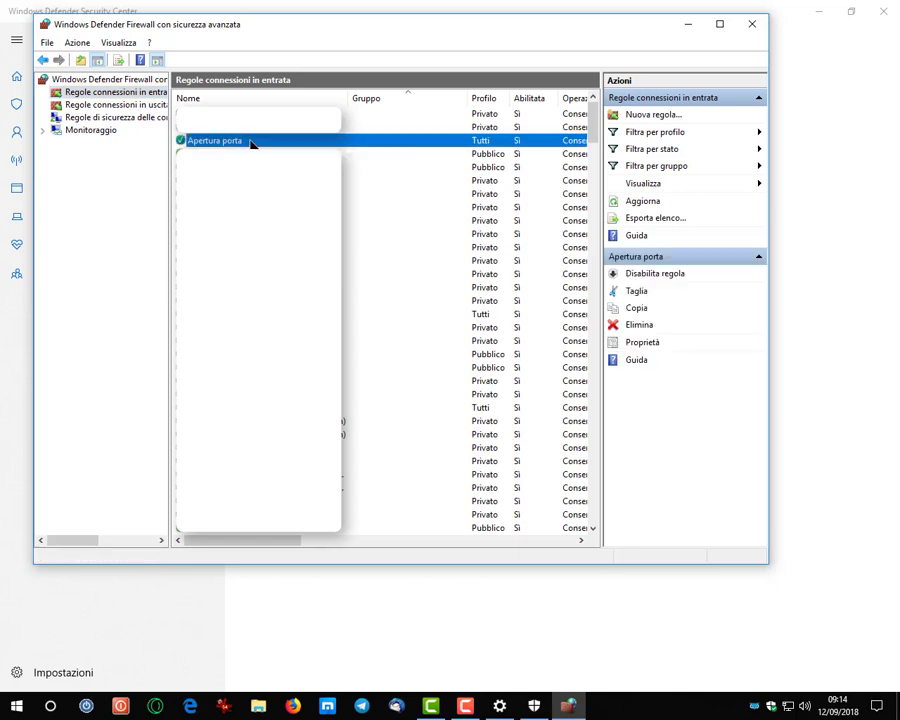
{"action": "left_click", "coordinate": [637, 327]}
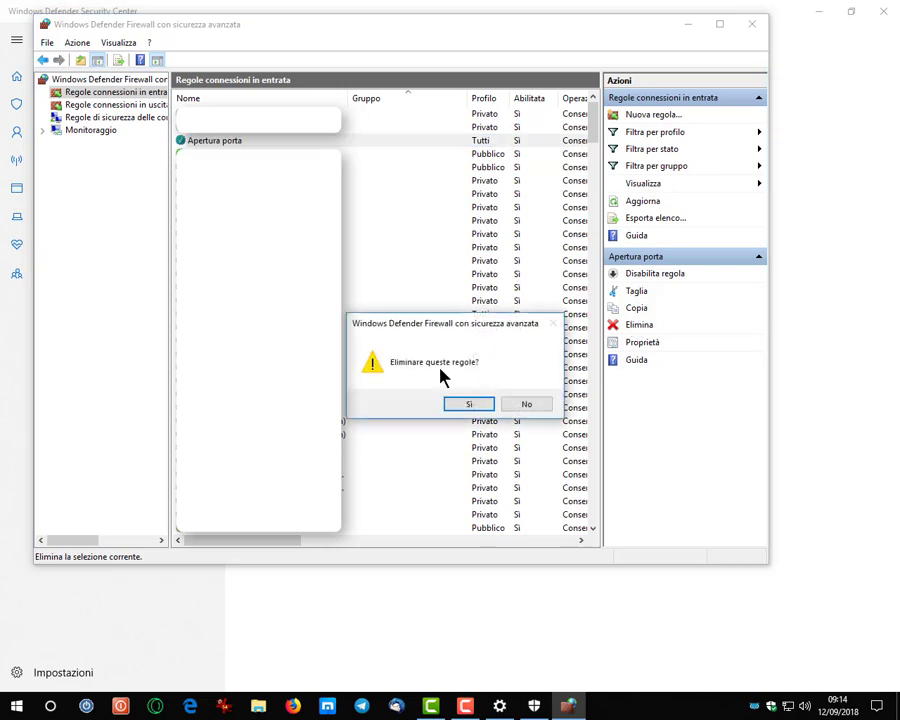
{"action": "left_click", "coordinate": [476, 401]}
{"action": "left_click", "coordinate": [752, 24]}
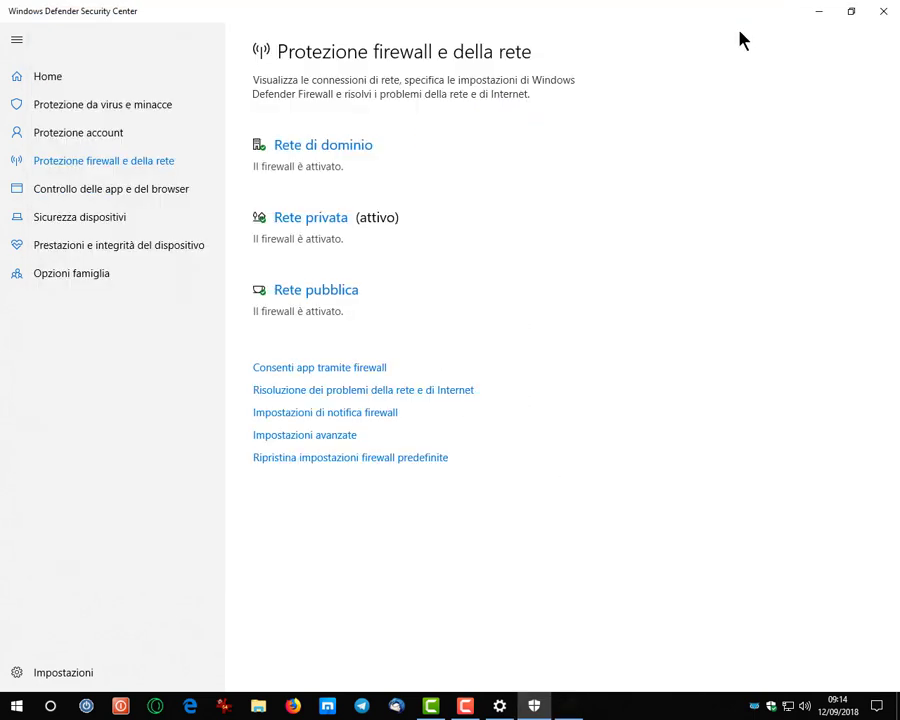
- View the page for restoring the firewall defaults and the main Windows Defender Firewall page, and close the window without restoring anything
{"action": "left_click", "coordinate": [303, 462]}
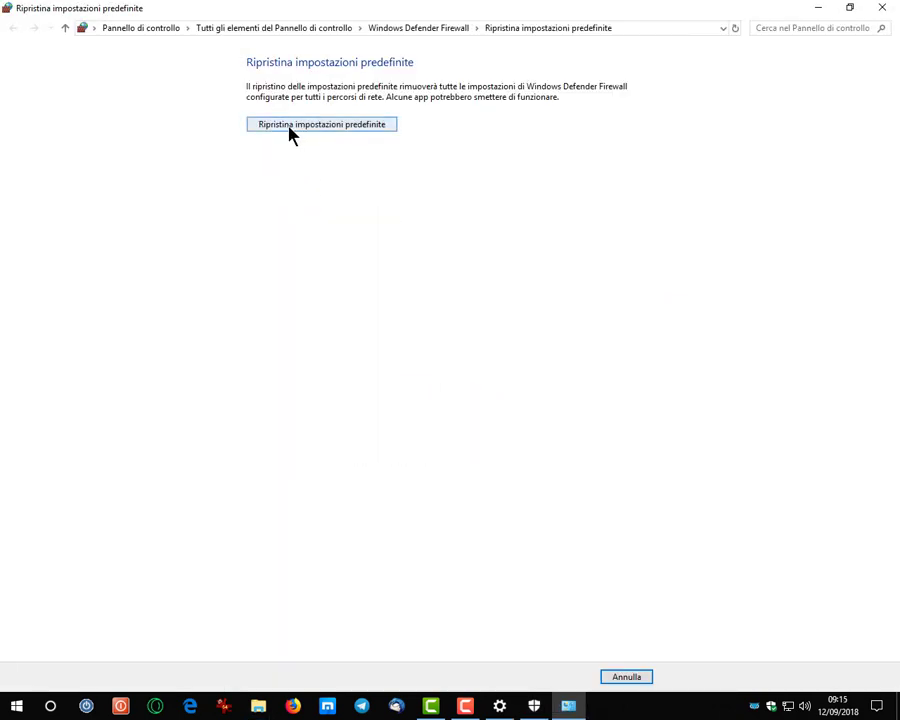
{"action": "left_click", "coordinate": [66, 28]}
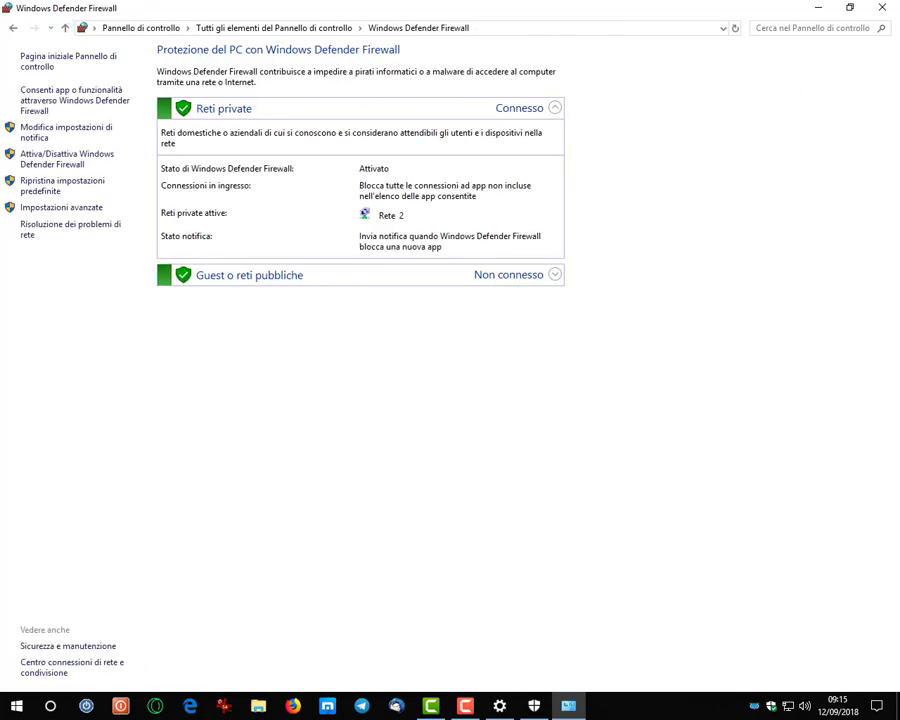
{"action": "left_click", "coordinate": [882, 8]}
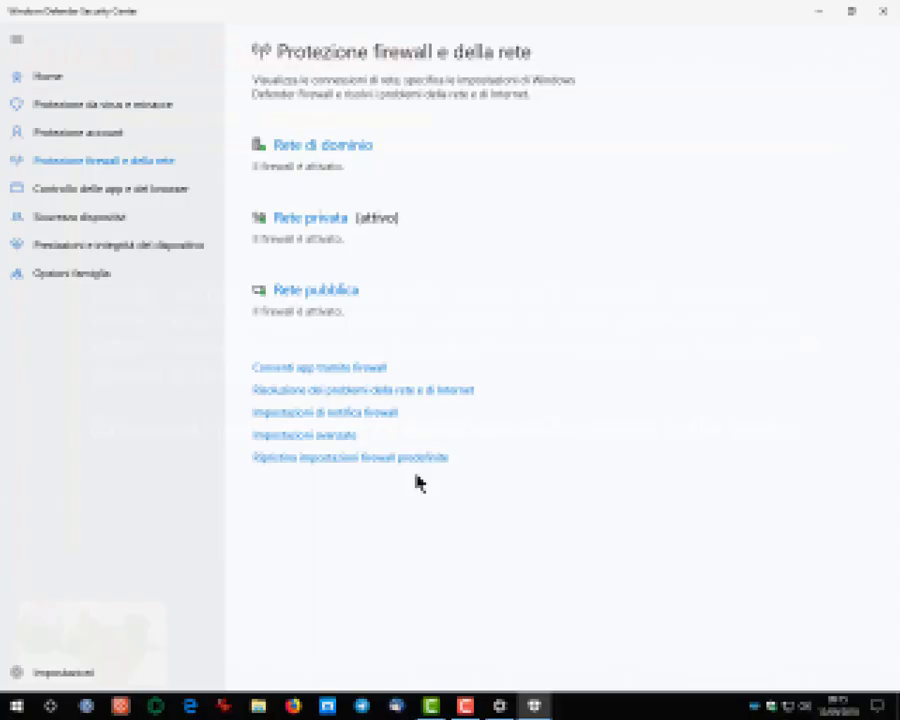